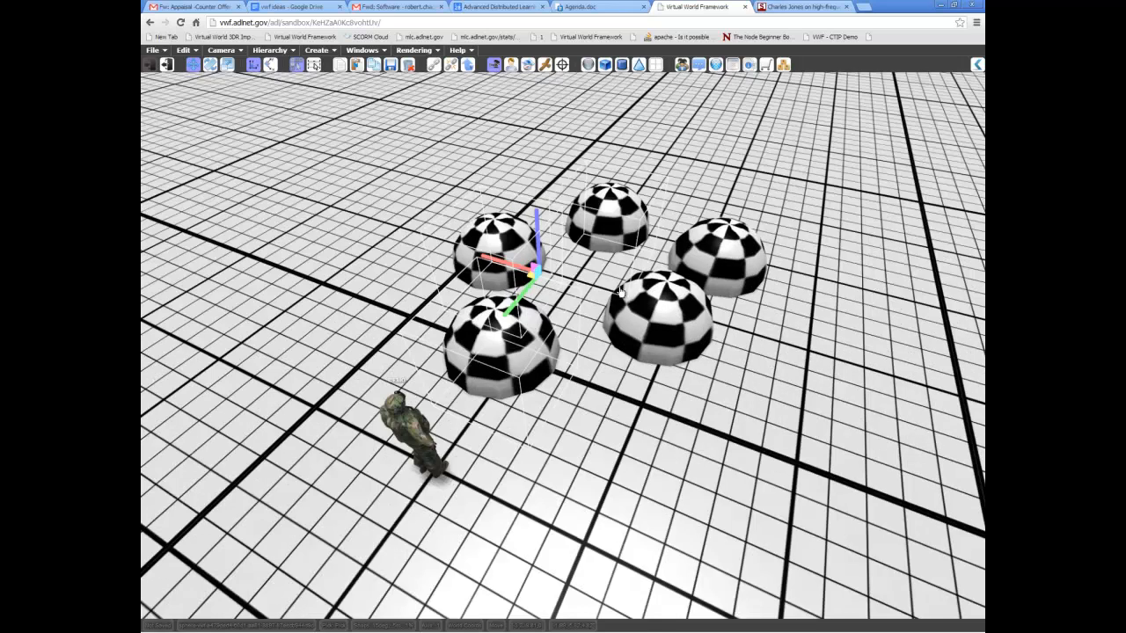
- Pick each of the five checkered spheres in turn, going around the ring and finishing on the far one
{"action": "middle_click_drag", "start_coordinate": [679, 244], "coordinate": [576, 184]}
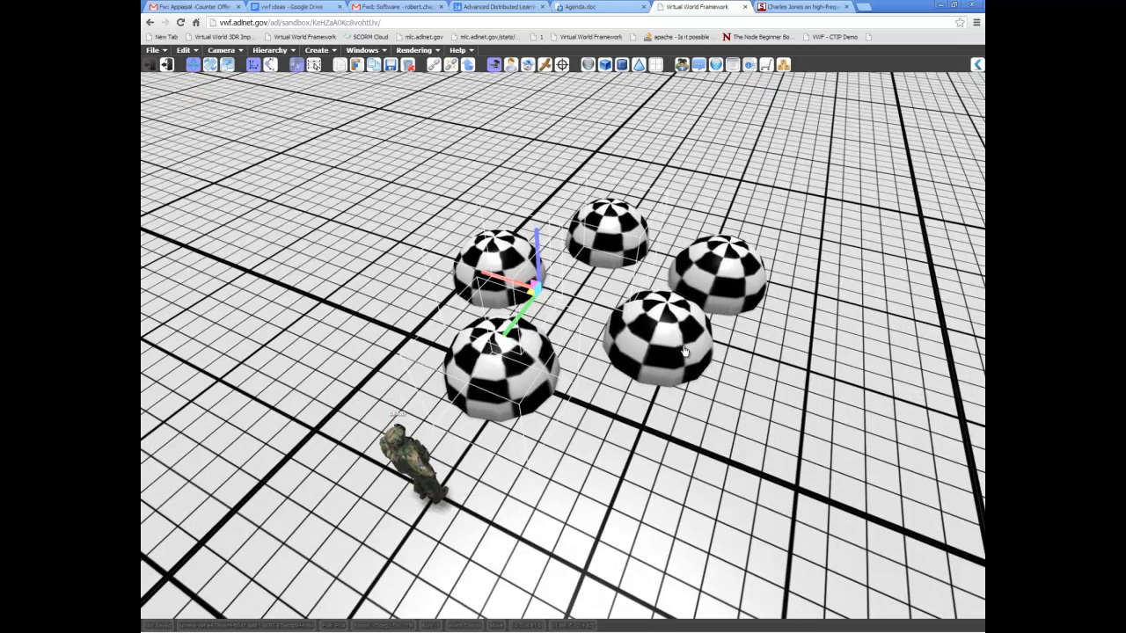
{"action": "left_click", "coordinate": [739, 270]}
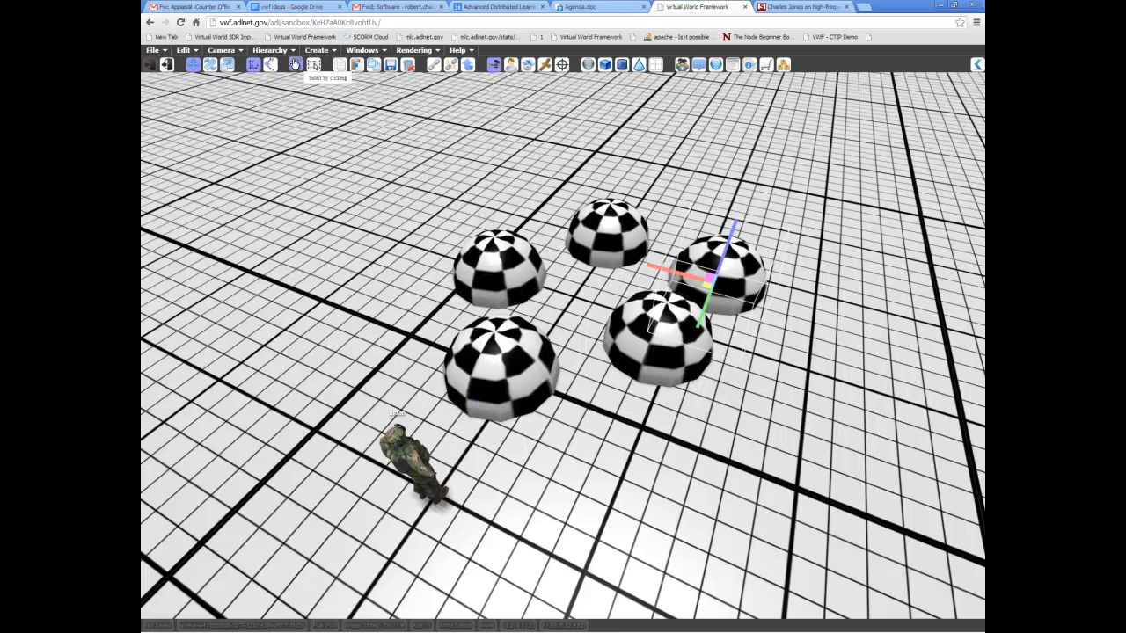
{"action": "left_click", "coordinate": [506, 349]}
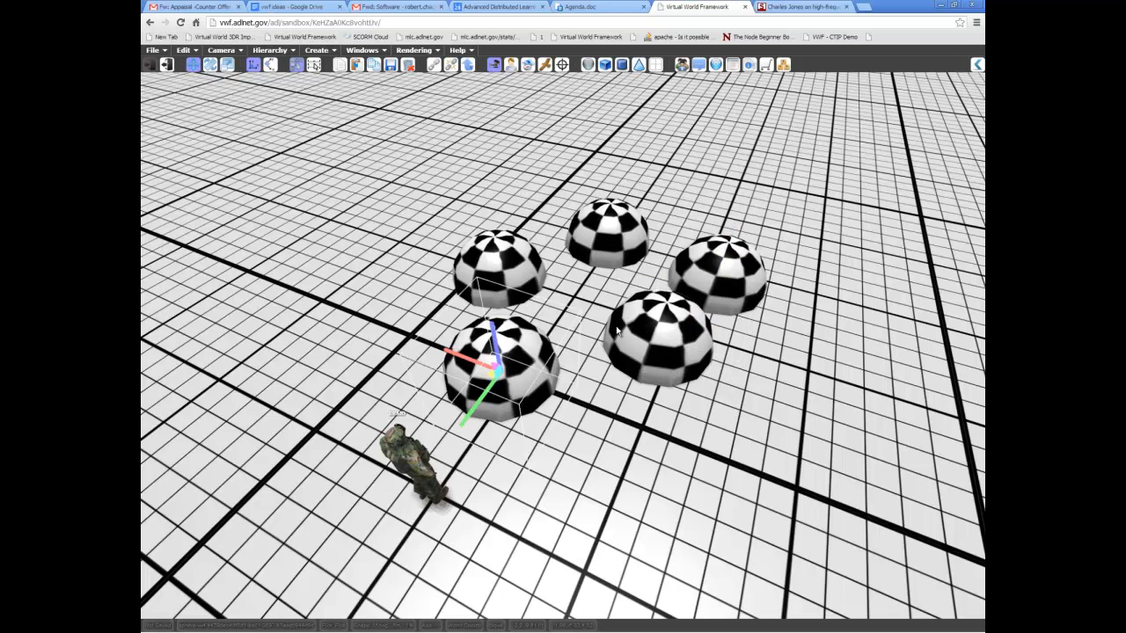
{"action": "left_click", "coordinate": [504, 242]}
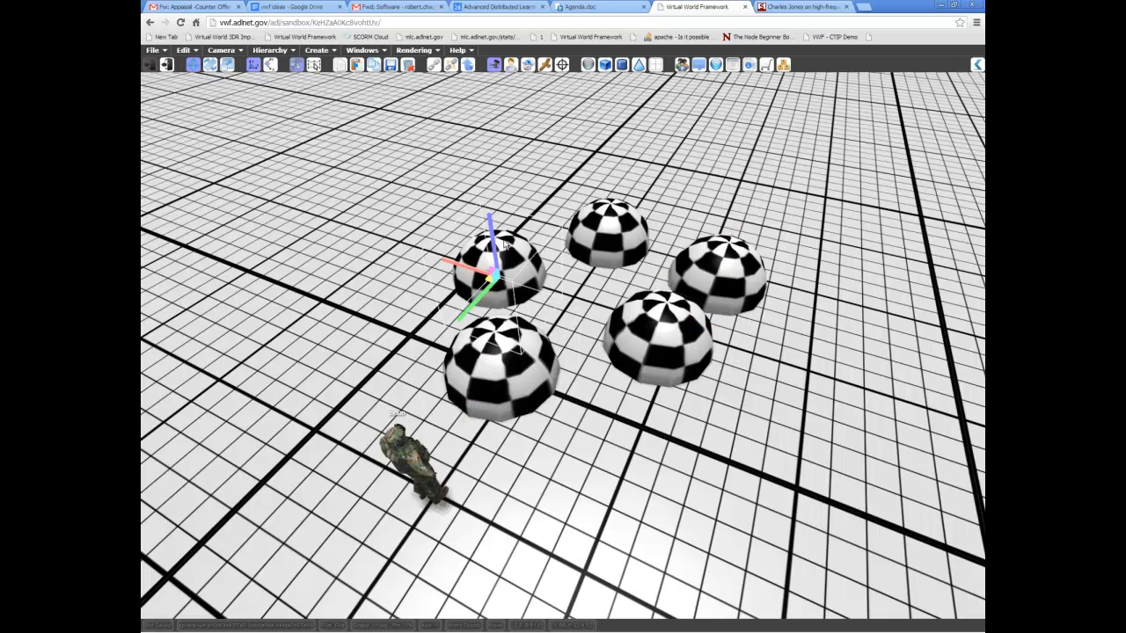
{"action": "left_click", "coordinate": [601, 228]}
{"action": "left_click", "coordinate": [754, 273]}
{"action": "left_click", "coordinate": [655, 349]}
{"action": "left_click", "coordinate": [510, 345]}
{"action": "left_click", "coordinate": [507, 269]}
{"action": "left_click", "coordinate": [580, 252]}
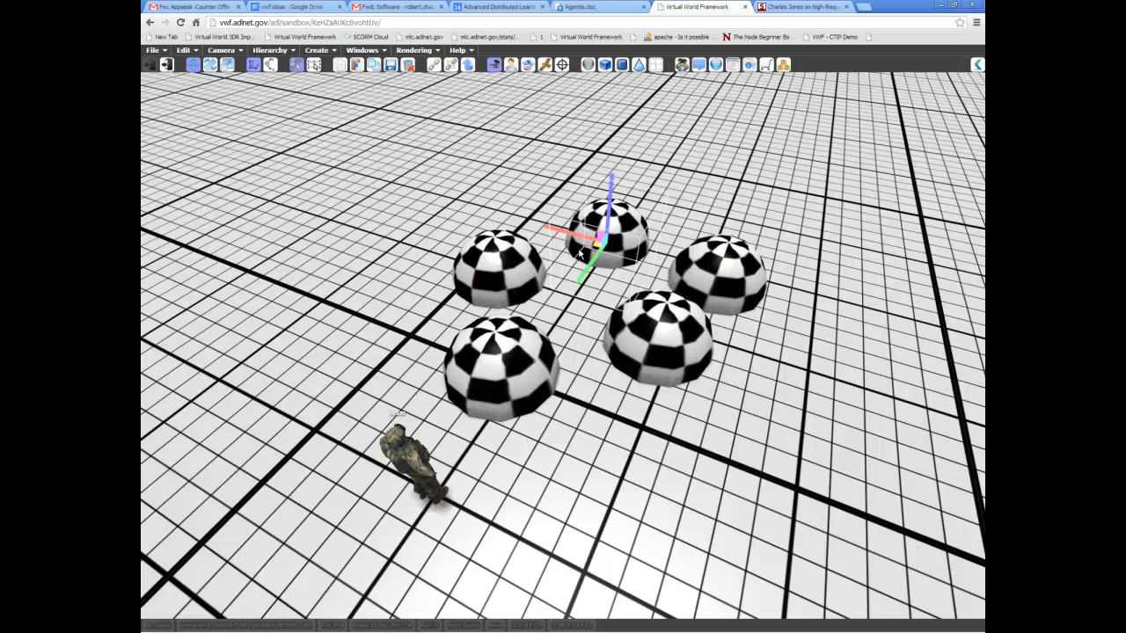
- Select the sphere nearest the avatar and reposition it along the axes of the move gizmo
{"action": "middle_click_drag", "start_coordinate": [578, 308], "coordinate": [602, 315]}
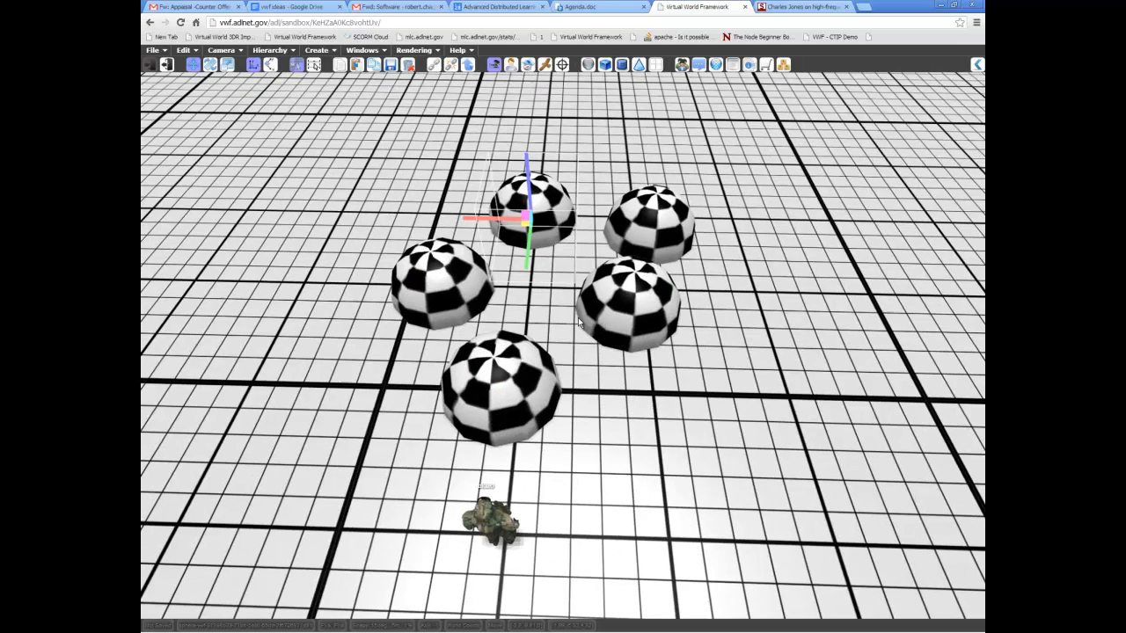
{"action": "left_click", "coordinate": [509, 380]}
{"action": "middle_click_drag", "start_coordinate": [509, 380], "coordinate": [555, 375]}
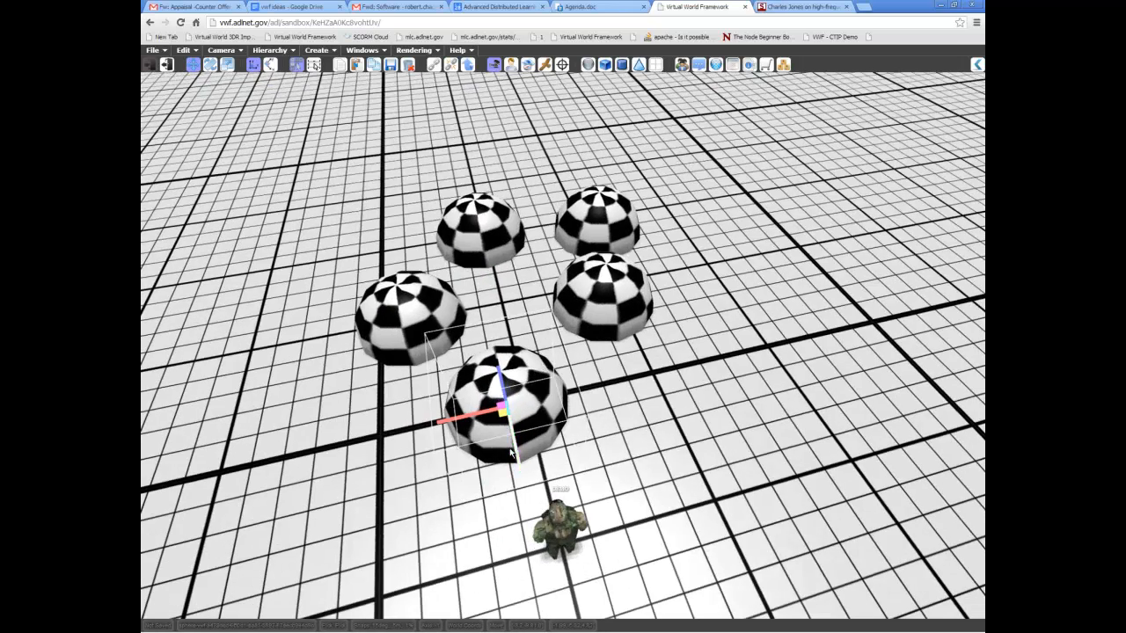
{"action": "middle_click_drag", "start_coordinate": [502, 390], "coordinate": [607, 405]}
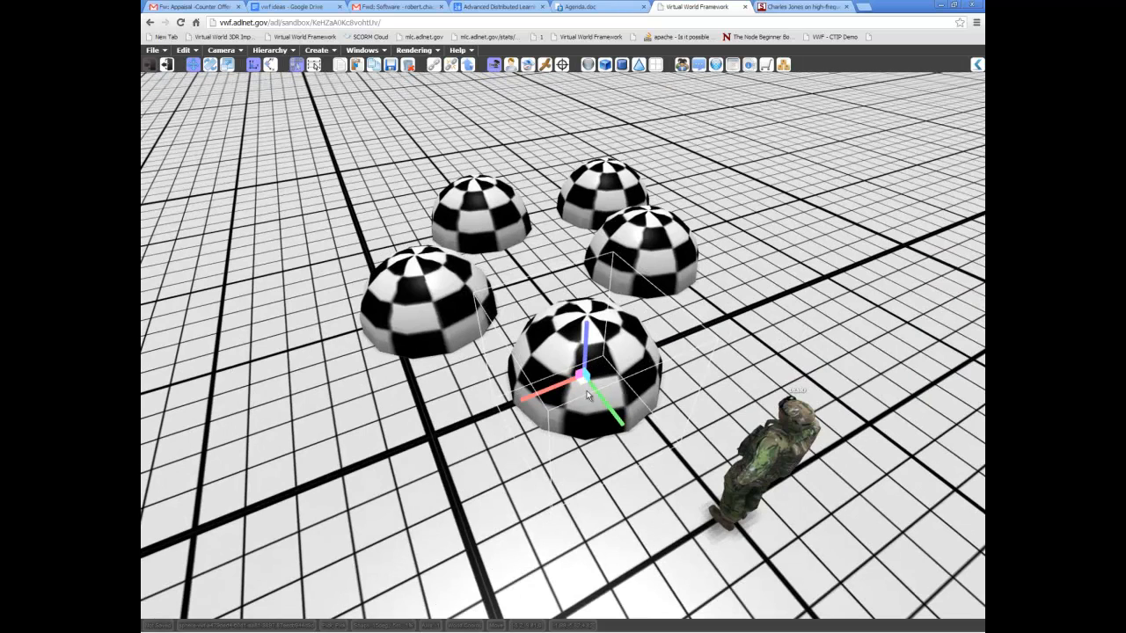
{"action": "middle_click_drag", "start_coordinate": [483, 402], "coordinate": [591, 378]}
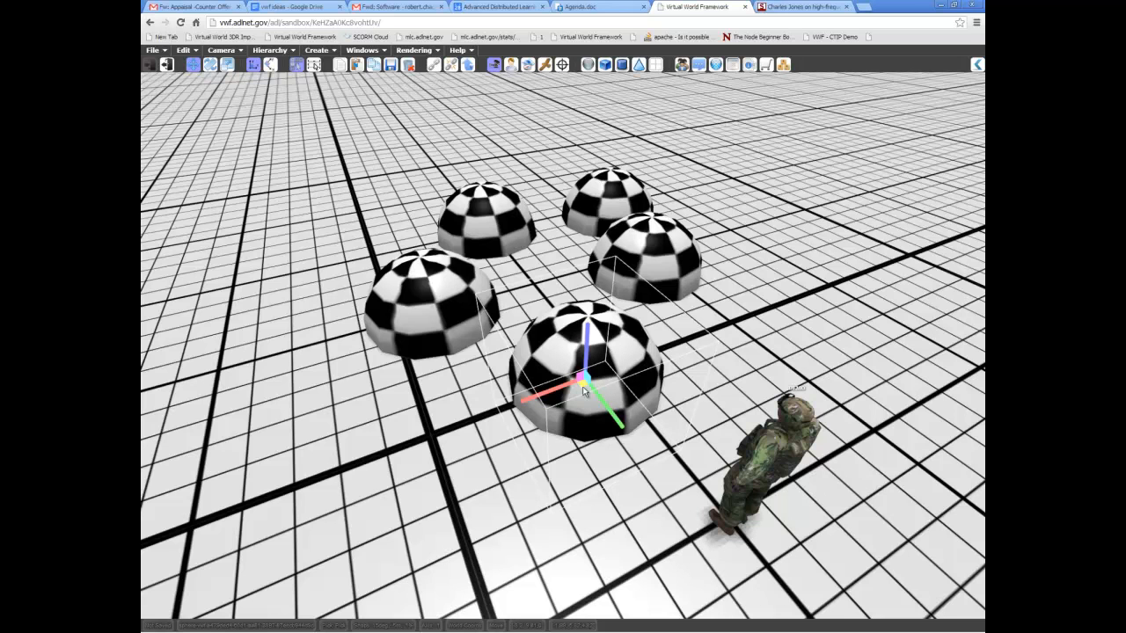
{"action": "left_click_drag", "start_coordinate": [559, 390], "coordinate": [535, 393]}
{"action": "left_click_drag", "start_coordinate": [614, 413], "coordinate": [627, 427]}
{"action": "left_click_drag", "start_coordinate": [596, 351], "coordinate": [577, 380]}
{"action": "middle_click_drag", "start_coordinate": [576, 380], "coordinate": [601, 349]}
{"action": "left_click_drag", "start_coordinate": [578, 357], "coordinate": [603, 296]}
{"action": "middle_click_drag", "start_coordinate": [602, 296], "coordinate": [552, 395]}
{"action": "left_click_drag", "start_coordinate": [555, 286], "coordinate": [595, 385]}
{"action": "middle_click_drag", "start_coordinate": [528, 446], "coordinate": [330, 165]}
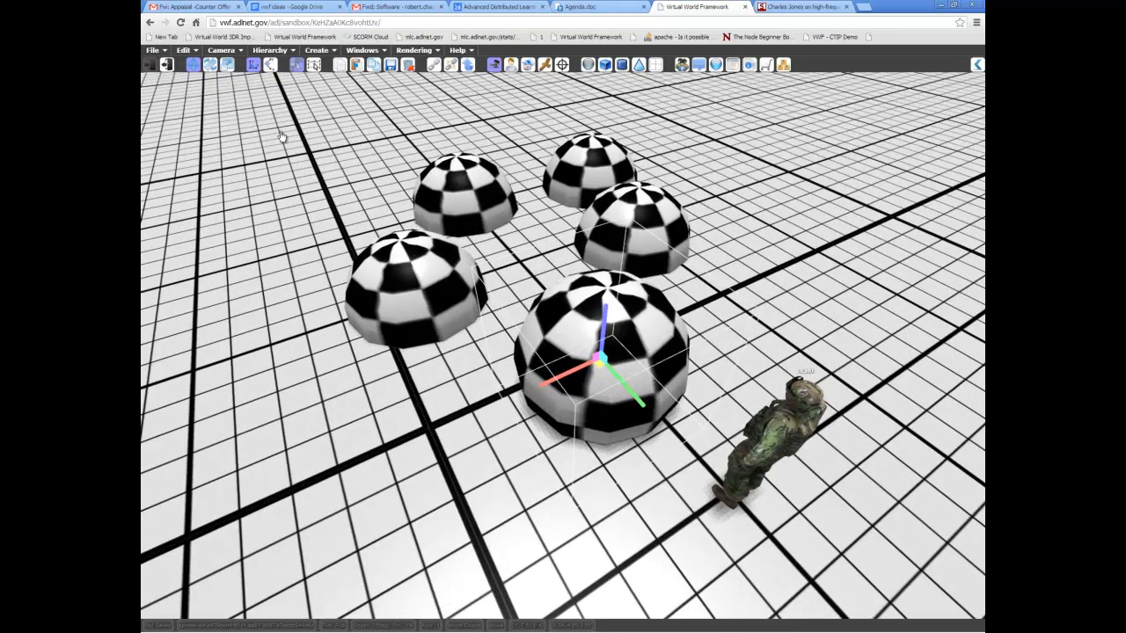
- Switch the gizmo to rotation and turn the sphere nearest the avatar about its axes
{"action": "left_click", "coordinate": [212, 66]}
{"action": "left_click", "coordinate": [211, 66]}
{"action": "middle_click_drag", "start_coordinate": [607, 384], "coordinate": [587, 312]}
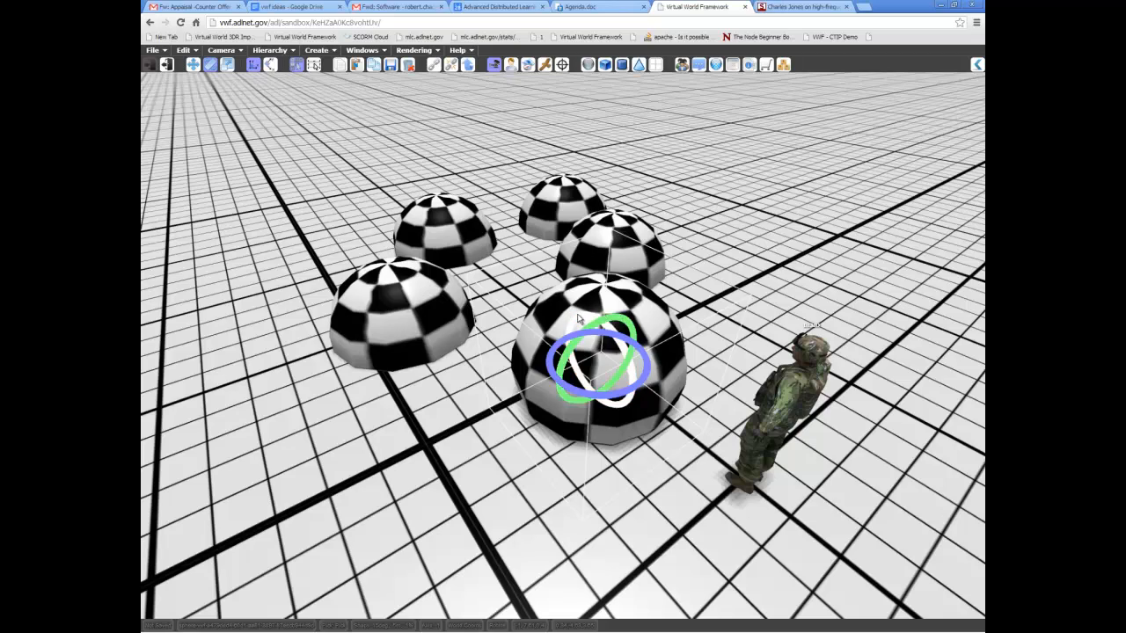
{"action": "middle_click_drag", "start_coordinate": [626, 468], "coordinate": [607, 334]}
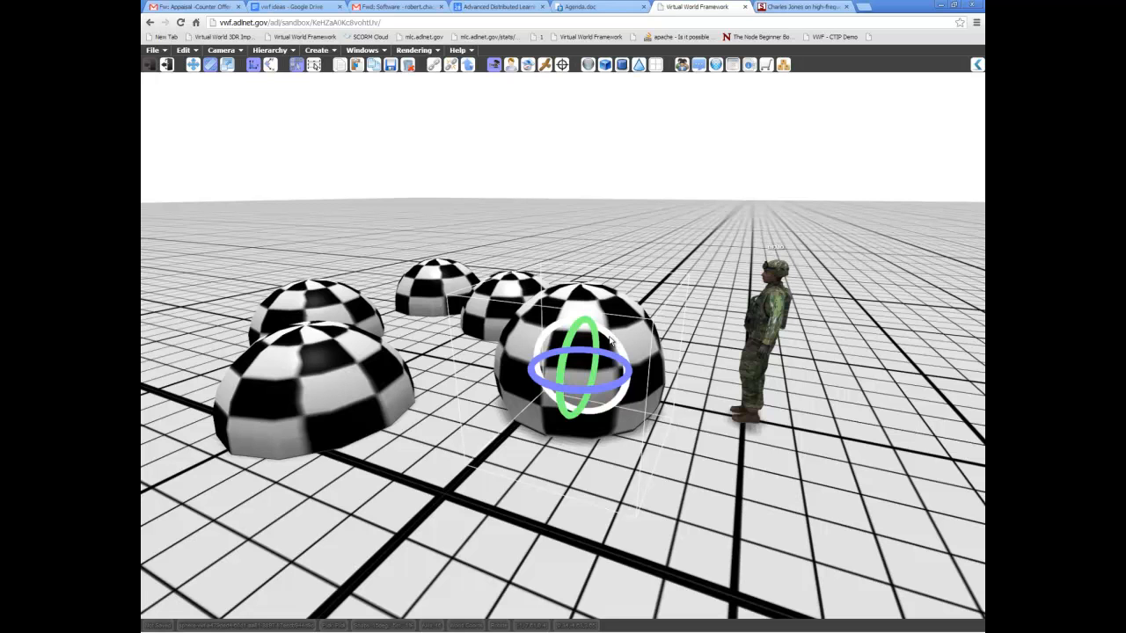
{"action": "mouse_move", "coordinate": [610, 340]}
{"action": "left_mouse_down"}
{"action": "mouse_move", "coordinate": [587, 412]}
{"action": "mouse_move", "coordinate": [545, 386]}
{"action": "mouse_move", "coordinate": [542, 356]}
{"action": "mouse_move", "coordinate": [563, 328]}
{"action": "mouse_move", "coordinate": [607, 334]}
{"action": "mouse_move", "coordinate": [627, 361]}
{"action": "mouse_move", "coordinate": [613, 400]}
{"action": "mouse_move", "coordinate": [572, 404]}
{"action": "mouse_move", "coordinate": [542, 365]}
{"action": "mouse_move", "coordinate": [568, 329]}
{"action": "mouse_move", "coordinate": [618, 363]}
{"action": "mouse_move", "coordinate": [607, 396]}
{"action": "mouse_move", "coordinate": [567, 406]}
{"action": "mouse_move", "coordinate": [541, 387]}
{"action": "mouse_move", "coordinate": [548, 365]}
{"action": "mouse_move", "coordinate": [571, 352]}
{"action": "mouse_move", "coordinate": [607, 368]}
{"action": "mouse_move", "coordinate": [597, 343]}
{"action": "left_mouse_up"}
{"action": "middle_click_drag", "start_coordinate": [590, 360], "coordinate": [586, 344]}
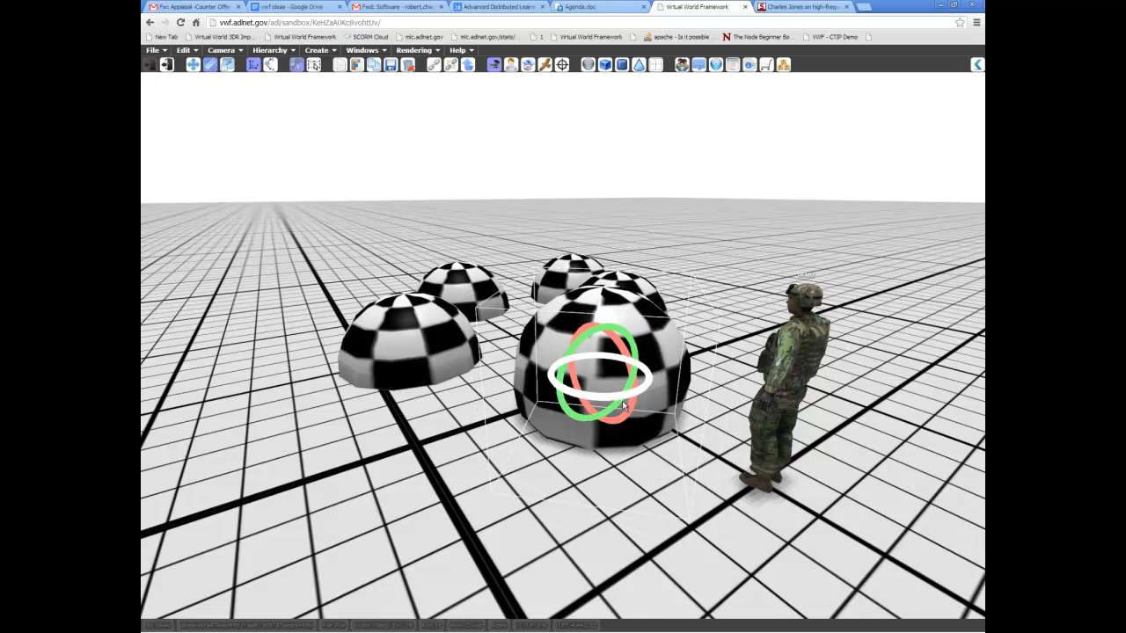
- Switch the gizmo to scaling, select one of the spheres farther from the avatar and enlarge it
{"action": "left_click", "coordinate": [227, 65]}
{"action": "middle_click_drag", "start_coordinate": [529, 411], "coordinate": [804, 276]}
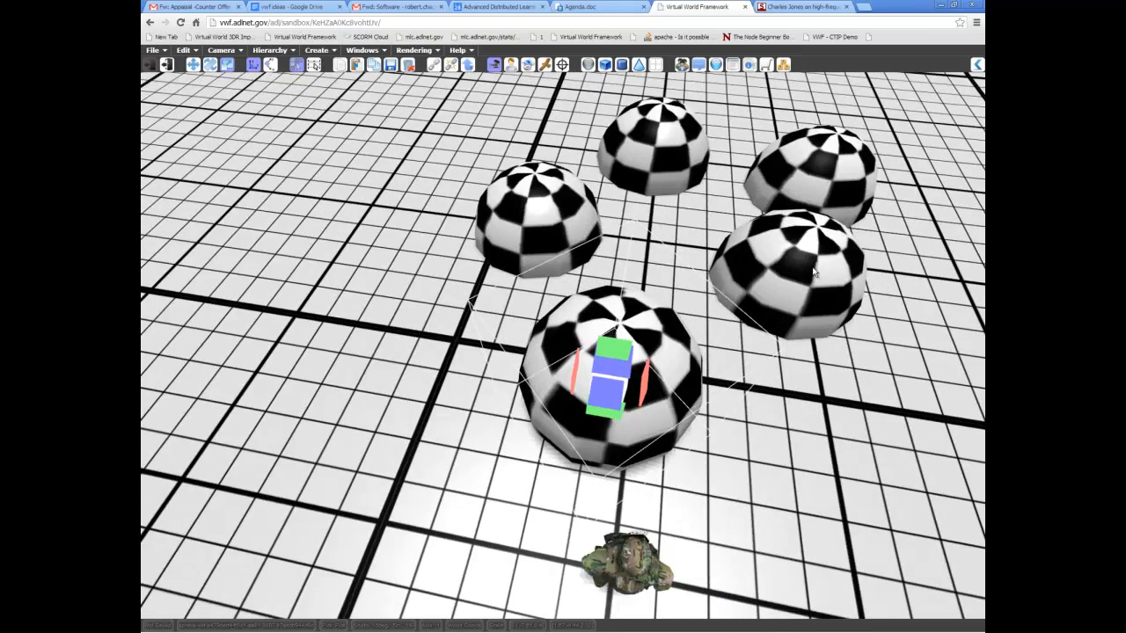
{"action": "left_click", "coordinate": [834, 175]}
{"action": "scroll", "coordinate": [630, 291], "scroll_direction": "up", "scroll_amount": 2}
{"action": "middle_click_drag", "start_coordinate": [630, 292], "coordinate": [658, 315]}
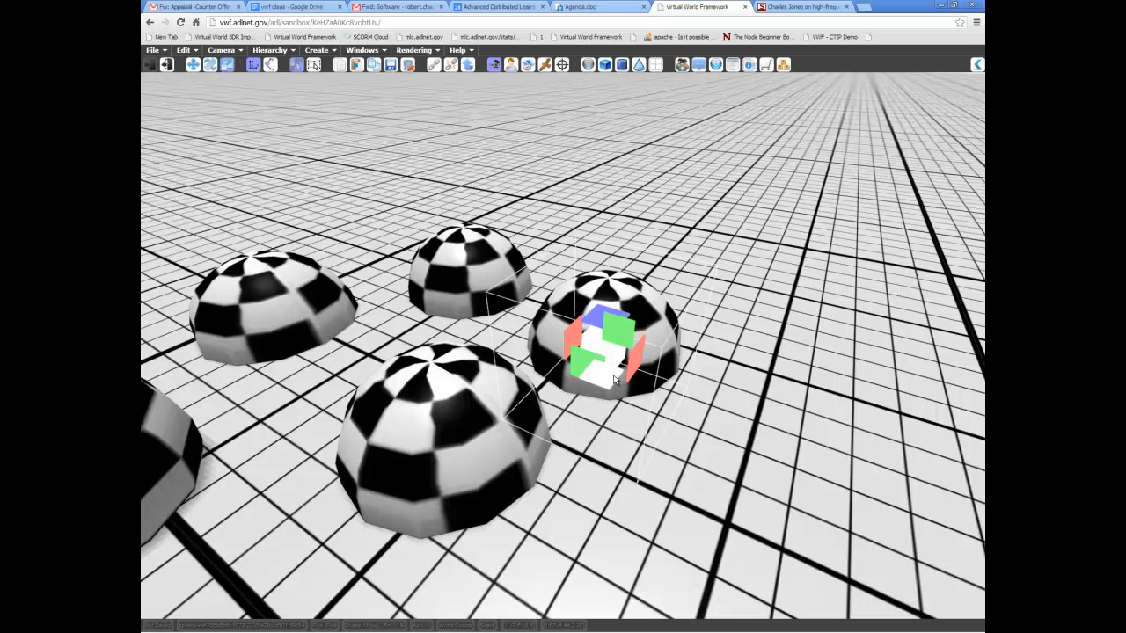
{"action": "middle_click_drag", "start_coordinate": [613, 386], "coordinate": [626, 341]}
{"action": "left_click_drag", "start_coordinate": [626, 333], "coordinate": [567, 315]}
{"action": "middle_click_drag", "start_coordinate": [567, 315], "coordinate": [548, 339]}
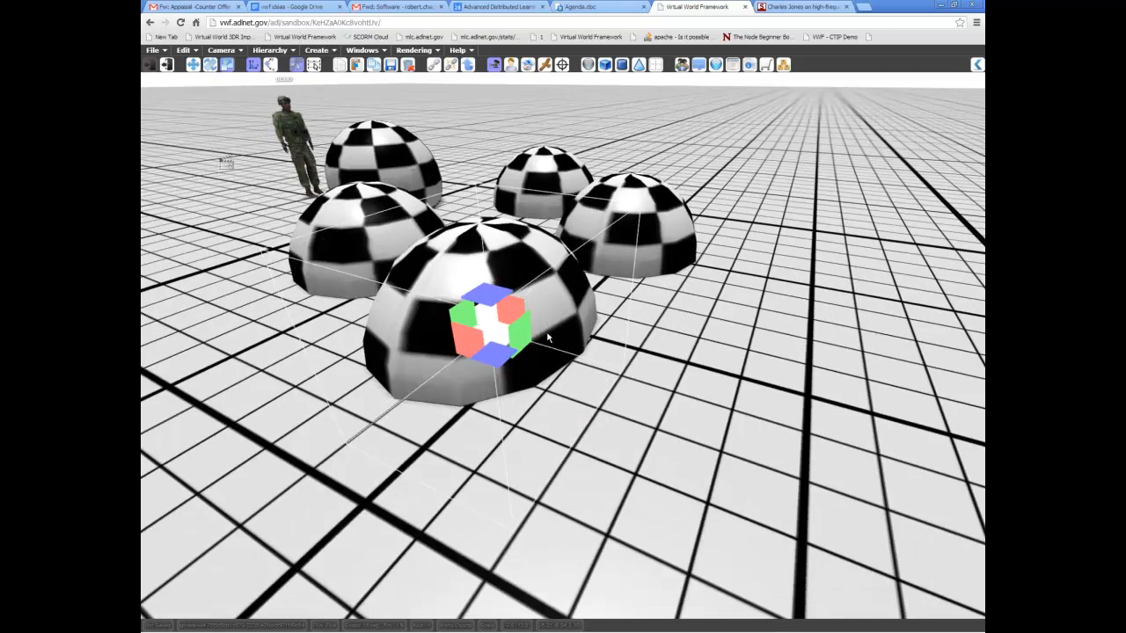
- Stretch the enlarged sphere horizontally and flatten its height with the individual axis handles of the scale gizmo
{"action": "left_click_drag", "start_coordinate": [522, 337], "coordinate": [597, 330]}
{"action": "mouse_move", "coordinate": [505, 296]}
{"action": "left_mouse_down"}
{"action": "mouse_move", "coordinate": [507, 167]}
{"action": "mouse_move", "coordinate": [492, 283]}
{"action": "left_mouse_up"}
{"action": "middle_click_drag", "start_coordinate": [482, 294], "coordinate": [591, 389]}
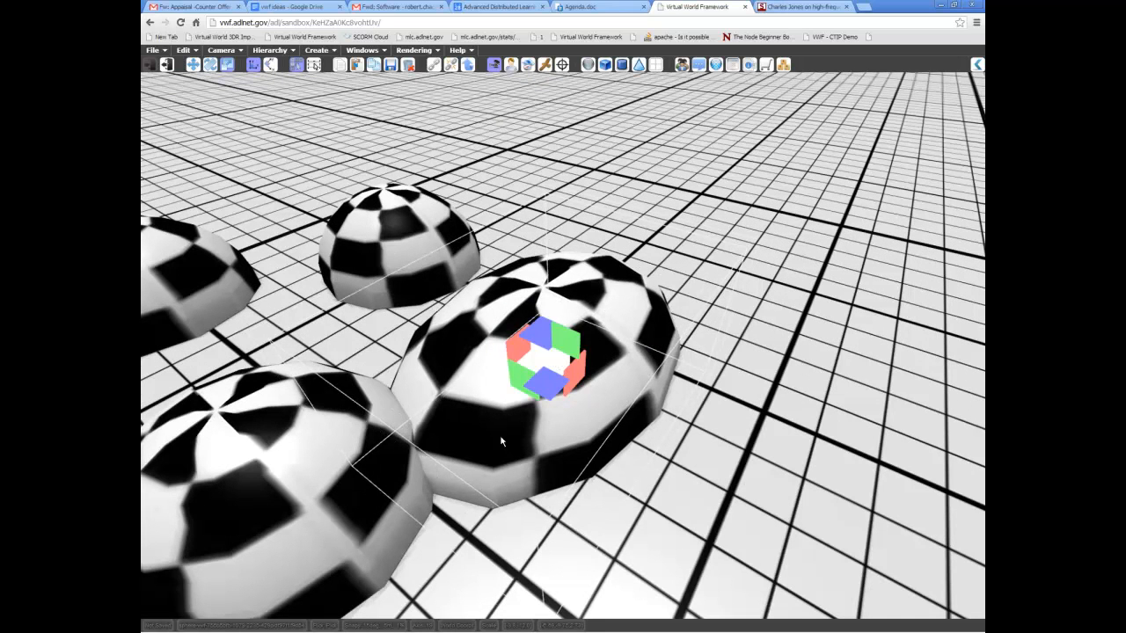
{"action": "left_click_drag", "start_coordinate": [509, 455], "coordinate": [465, 536]}
{"action": "middle_click_drag", "start_coordinate": [704, 440], "coordinate": [568, 363]}
{"action": "mouse_move", "coordinate": [542, 358]}
{"action": "left_mouse_down"}
{"action": "mouse_move", "coordinate": [550, 339]}
{"action": "mouse_move", "coordinate": [571, 361]}
{"action": "mouse_move", "coordinate": [450, 284]}
{"action": "mouse_move", "coordinate": [532, 350]}
{"action": "mouse_move", "coordinate": [390, 294]}
{"action": "mouse_move", "coordinate": [519, 347]}
{"action": "mouse_move", "coordinate": [541, 369]}
{"action": "mouse_move", "coordinate": [532, 352]}
{"action": "mouse_move", "coordinate": [547, 361]}
{"action": "mouse_move", "coordinate": [480, 299]}
{"action": "mouse_move", "coordinate": [442, 242]}
{"action": "mouse_move", "coordinate": [535, 350]}
{"action": "mouse_move", "coordinate": [517, 311]}
{"action": "mouse_move", "coordinate": [541, 361]}
{"action": "mouse_move", "coordinate": [498, 267]}
{"action": "mouse_move", "coordinate": [542, 357]}
{"action": "mouse_move", "coordinate": [527, 344]}
{"action": "left_mouse_up"}
{"action": "middle_click_drag", "start_coordinate": [527, 345], "coordinate": [525, 380]}
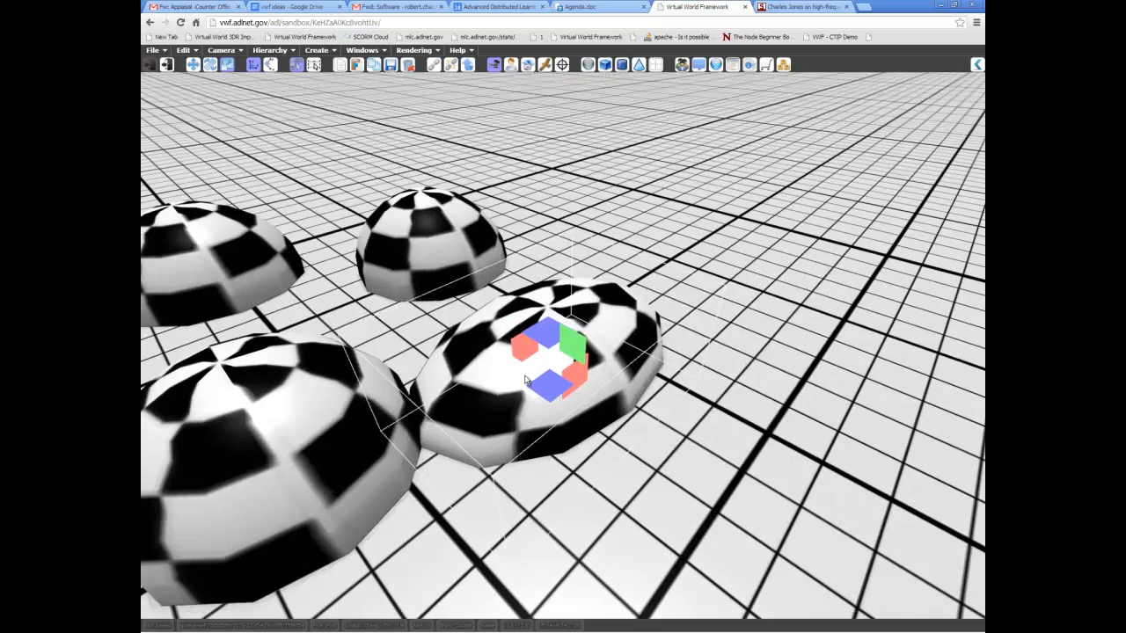
- Cycle the flattened sphere's gizmo through the move, rotate and scale modes, ending on scale
{"action": "left_click", "coordinate": [194, 65]}
{"action": "left_click", "coordinate": [209, 64]}
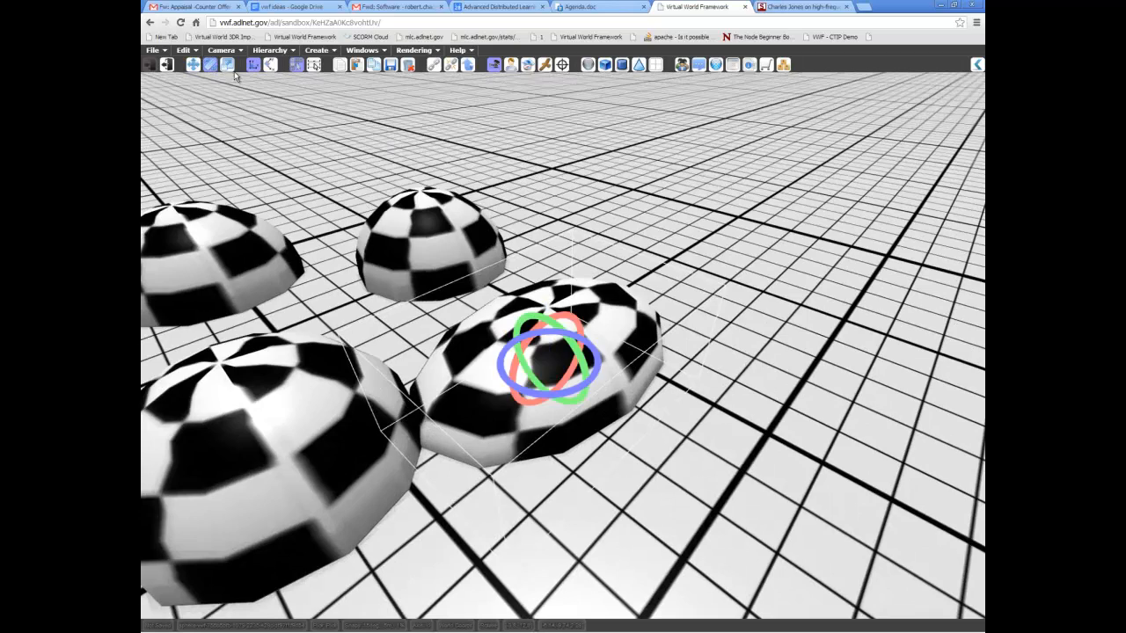
{"action": "left_click", "coordinate": [226, 64]}
{"action": "middle_click_drag", "start_coordinate": [475, 352], "coordinate": [584, 370]}
{"action": "key", "text": "w"}
{"action": "key", "text": "e"}
{"action": "key", "text": "w"}
{"action": "key", "text": "e"}
{"action": "key", "text": "r"}
{"action": "key", "text": "e"}
{"action": "key", "text": "r"}
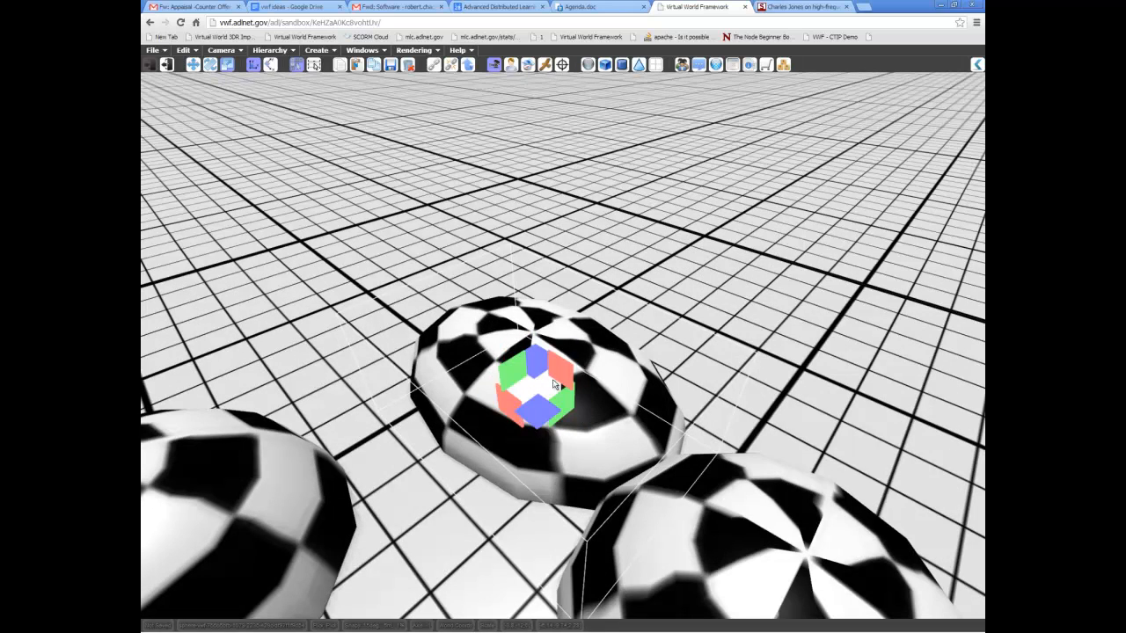
- Switch to the combined Multi transform gizmo and move the flattened sphere across the ground away from its neighbour
{"action": "middle_click_drag", "start_coordinate": [578, 373], "coordinate": [574, 476]}
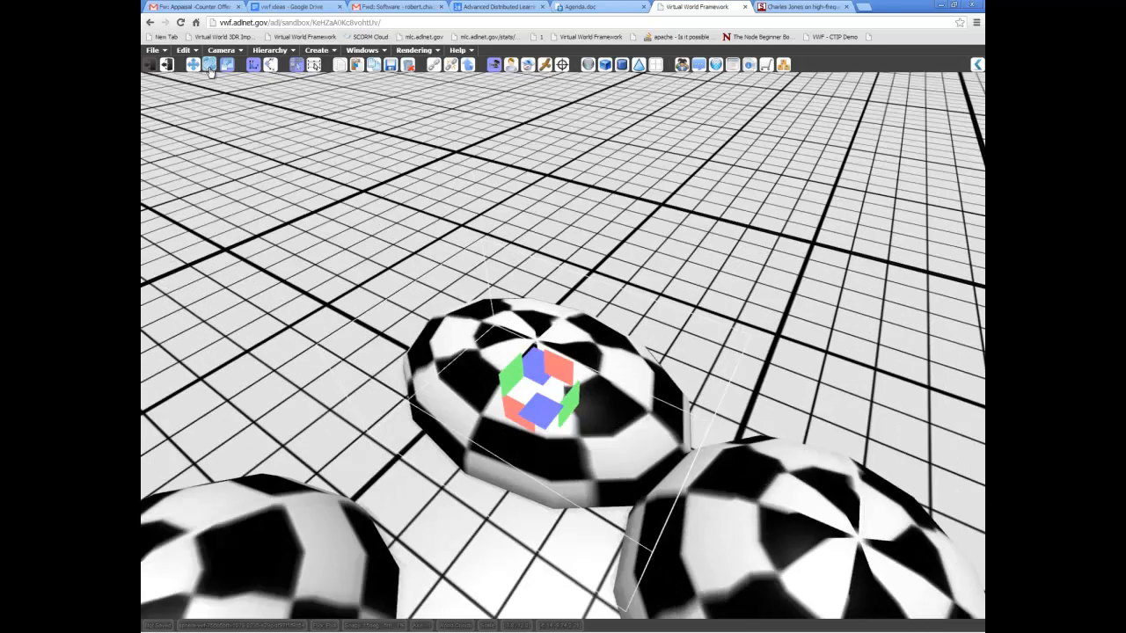
{"action": "left_click", "coordinate": [188, 51]}
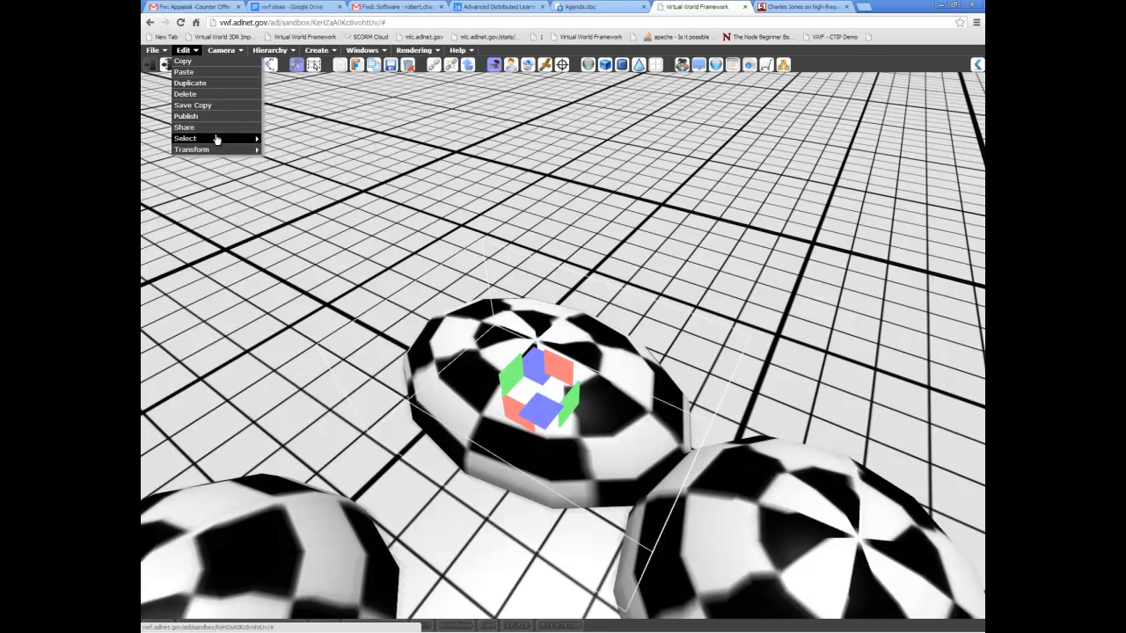
{"action": "mouse_move", "coordinate": [224, 150]}
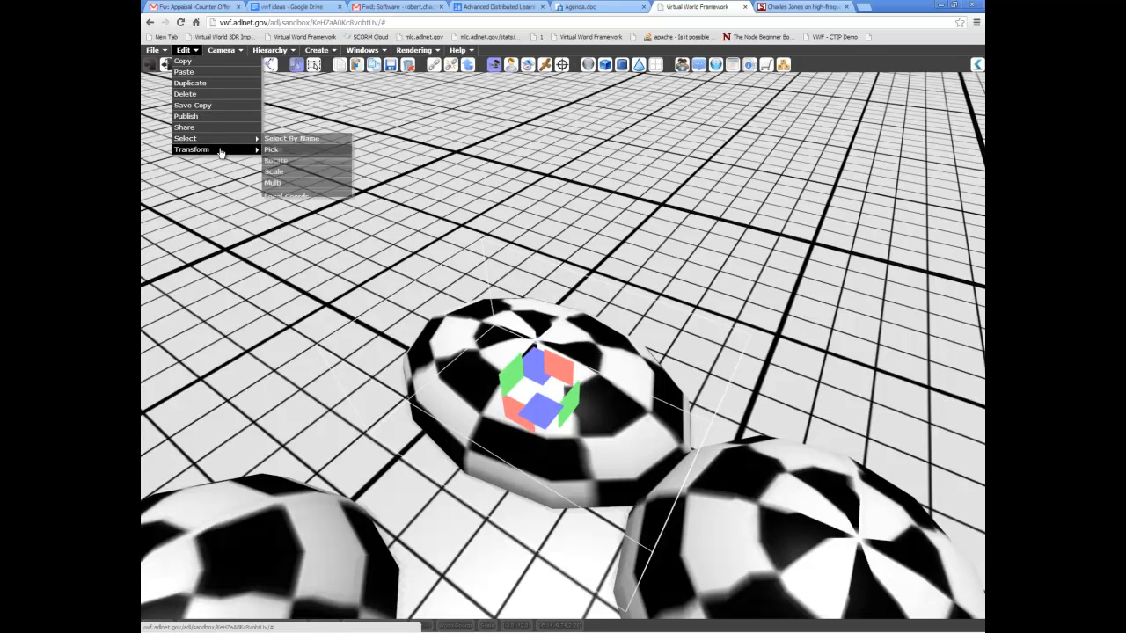
{"action": "left_click", "coordinate": [310, 184]}
{"action": "middle_click_drag", "start_coordinate": [736, 395], "coordinate": [672, 409]}
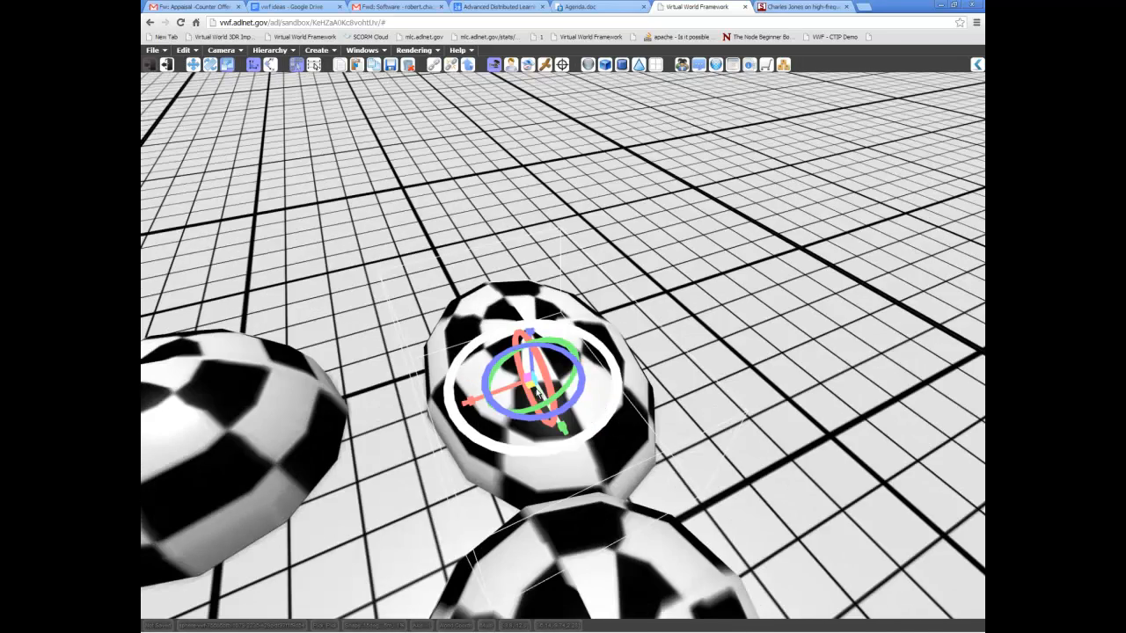
{"action": "left_click_drag", "start_coordinate": [528, 389], "coordinate": [656, 342]}
{"action": "middle_click_drag", "start_coordinate": [656, 342], "coordinate": [677, 332]}
{"action": "left_click_drag", "start_coordinate": [676, 331], "coordinate": [705, 385]}
{"action": "middle_click_drag", "start_coordinate": [692, 384], "coordinate": [730, 370]}
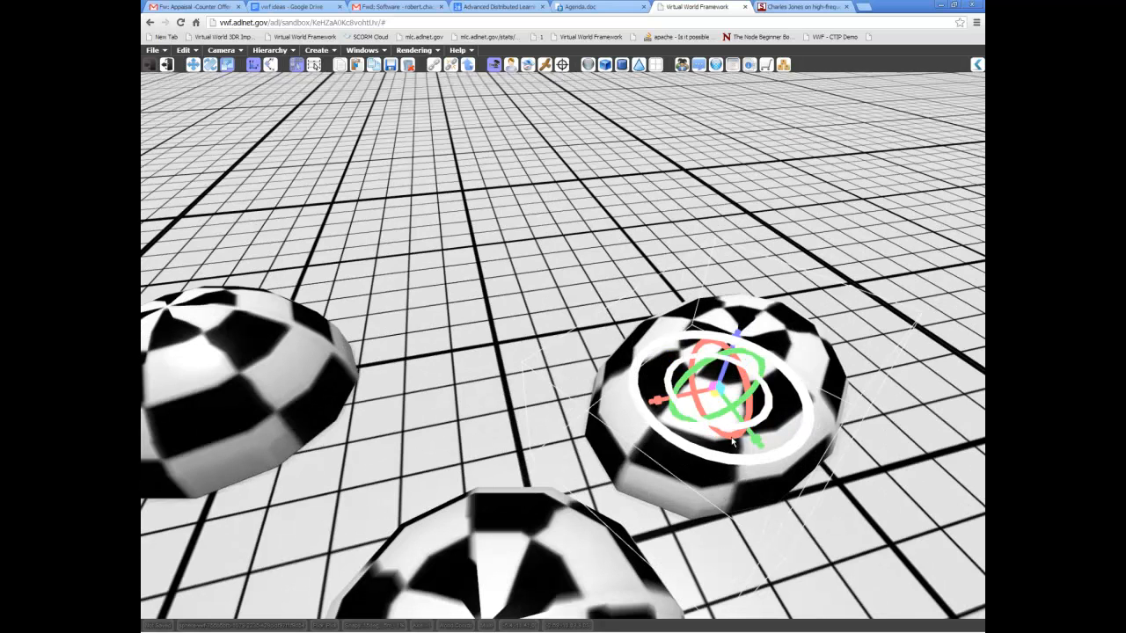
- Adjust the flattened sphere along its red axis with the Multi gizmo
{"action": "middle_click_drag", "start_coordinate": [692, 428], "coordinate": [652, 399]}
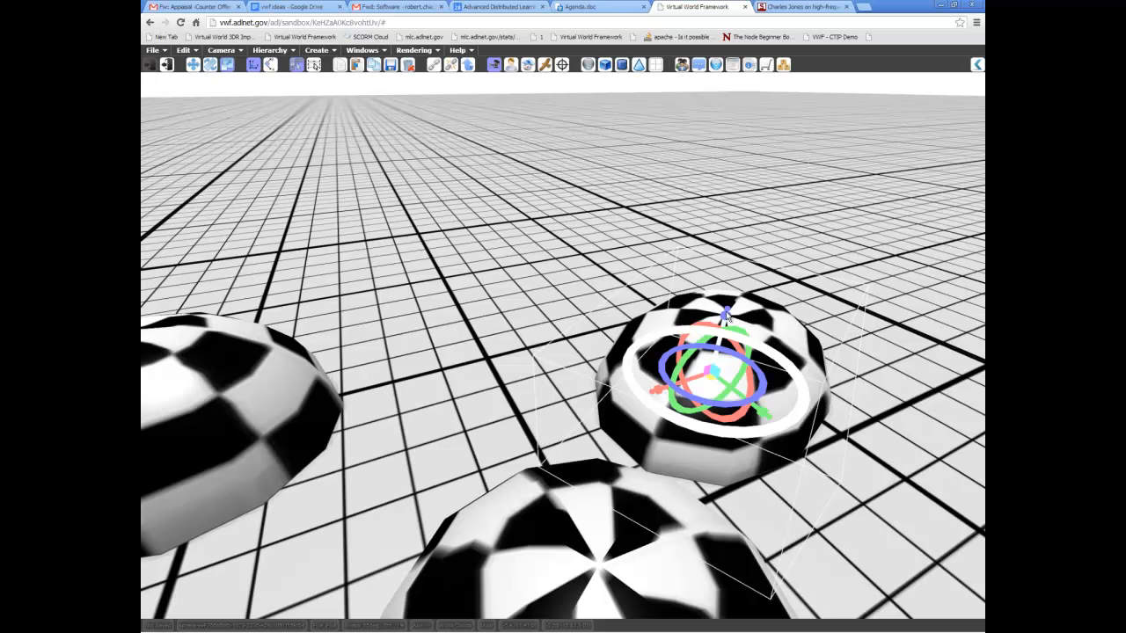
{"action": "middle_click_drag", "start_coordinate": [723, 320], "coordinate": [675, 386]}
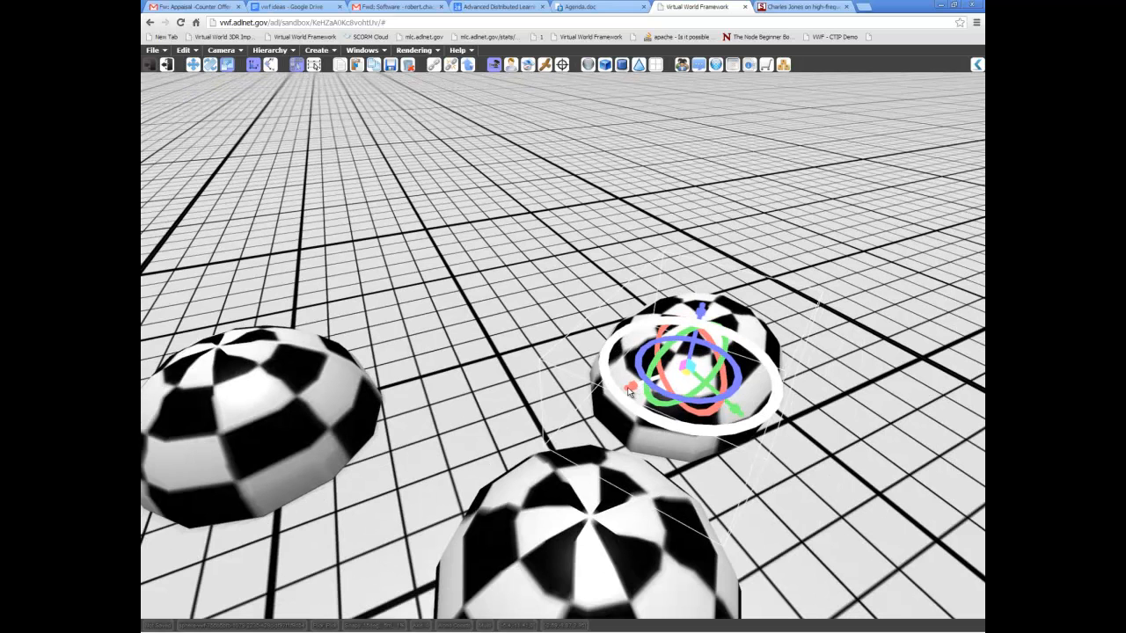
{"action": "left_click_drag", "start_coordinate": [605, 398], "coordinate": [561, 402]}
{"action": "middle_click_drag", "start_coordinate": [471, 403], "coordinate": [737, 371]}
- Return the gizmo to move mode and delete all five checkered spheres from the scene
{"action": "left_click", "coordinate": [193, 66]}
{"action": "middle_click_drag", "start_coordinate": [477, 296], "coordinate": [516, 321]}
{"action": "left_click", "coordinate": [722, 313]}
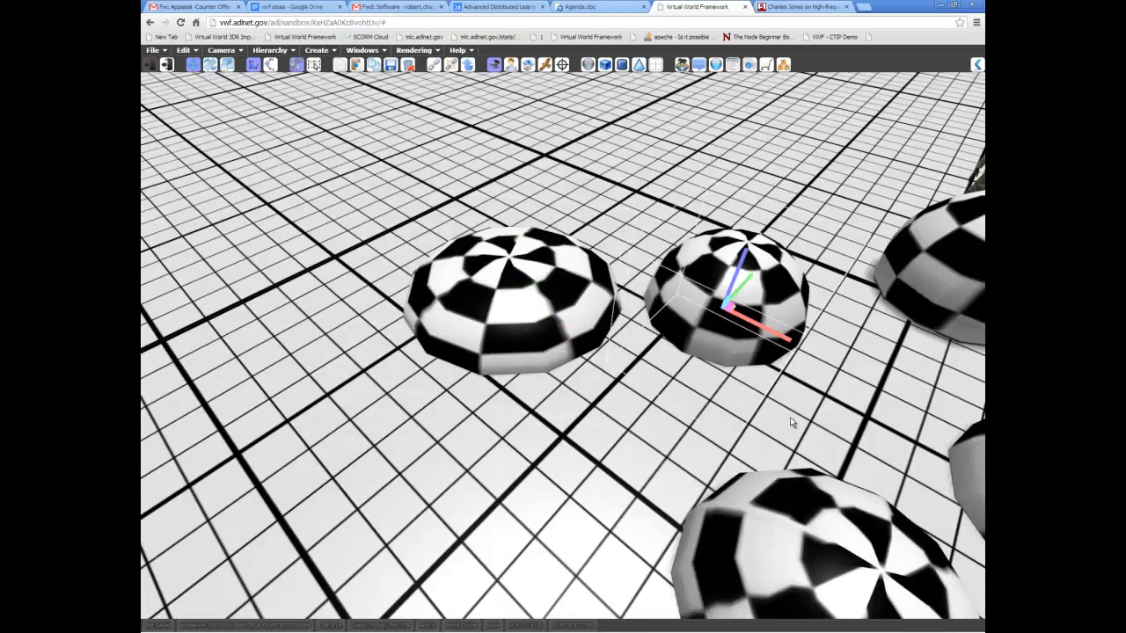
{"action": "middle_click_drag", "start_coordinate": [668, 458], "coordinate": [649, 378]}
{"action": "middle_click_drag", "start_coordinate": [734, 425], "coordinate": [759, 426]}
{"action": "left_click", "coordinate": [811, 449]}
{"action": "key", "text": "Delete"}
{"action": "left_click", "coordinate": [598, 436]}
{"action": "key", "text": "Delete"}
{"action": "left_click", "coordinate": [587, 201]}
{"action": "key", "text": "Delete"}
{"action": "left_click", "coordinate": [395, 251]}
{"action": "key", "text": "Delete"}
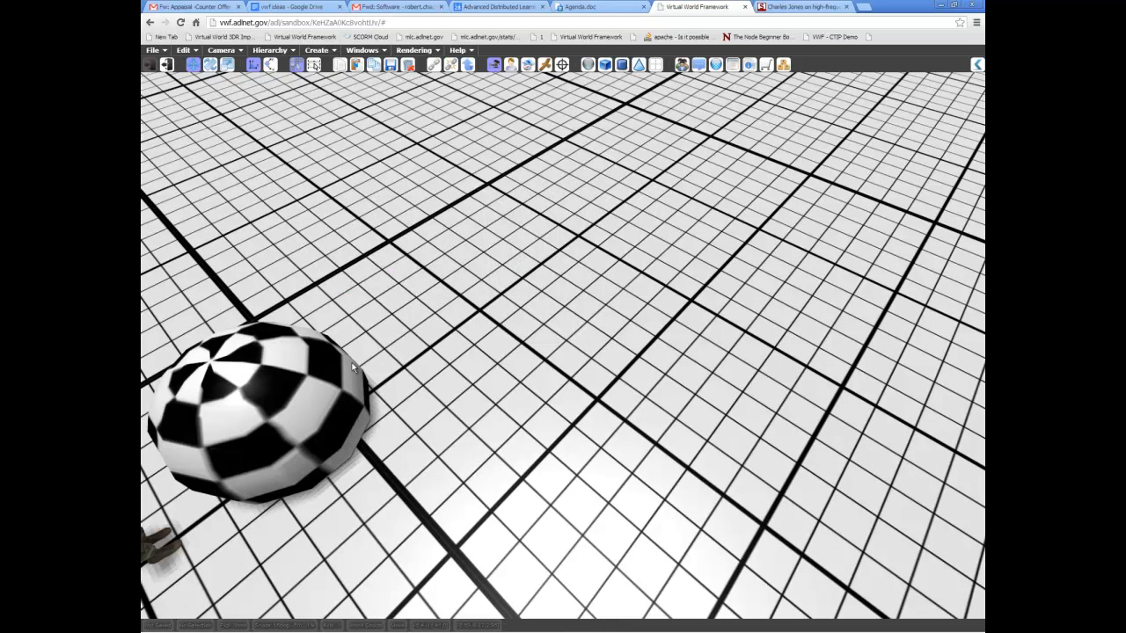
{"action": "left_click", "coordinate": [301, 391]}
{"action": "key", "text": "Delete"}
- Create a box primitive on the grid, select it and raise it above the ground along its blue axis
{"action": "middle_click_drag", "start_coordinate": [303, 387], "coordinate": [603, 106]}
{"action": "left_click", "coordinate": [605, 64]}
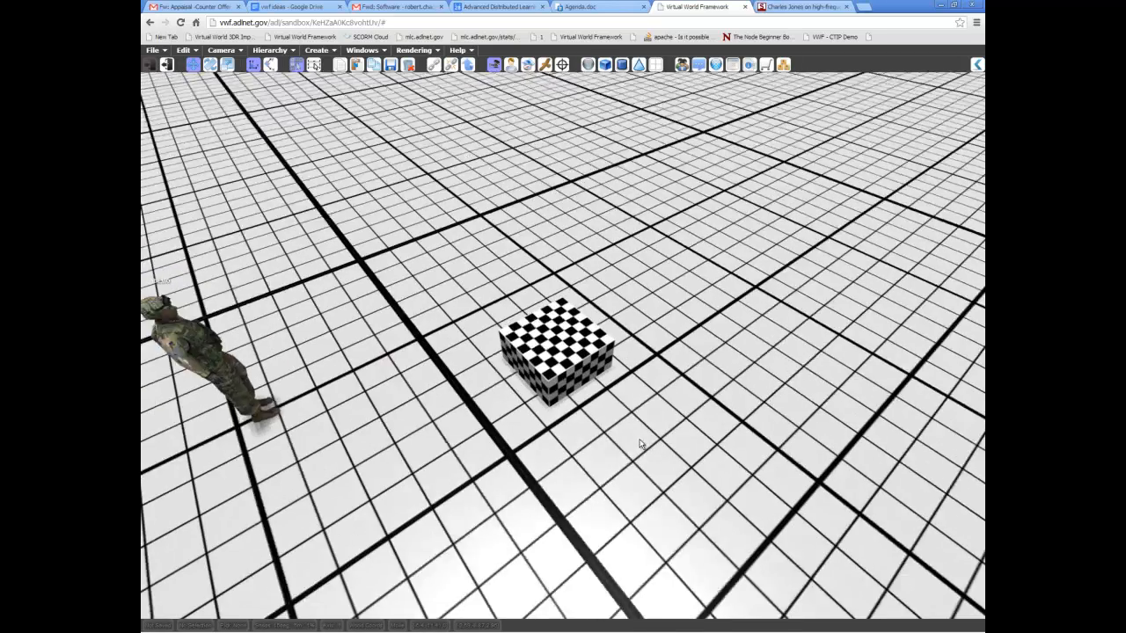
{"action": "middle_click_drag", "start_coordinate": [654, 452], "coordinate": [658, 489]}
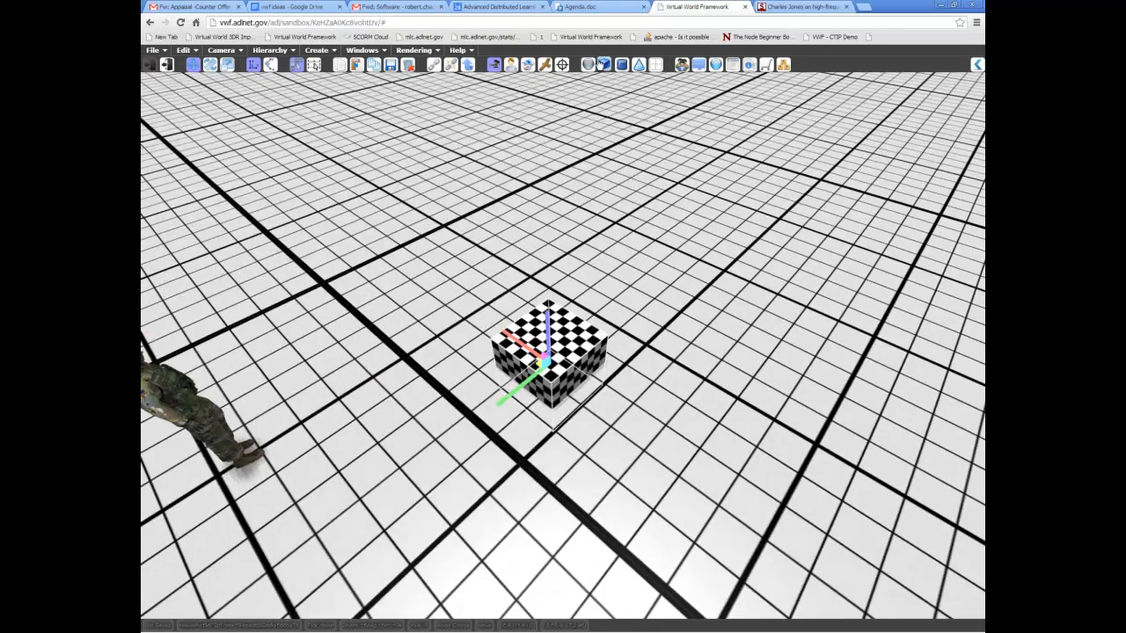
{"action": "scroll", "coordinate": [638, 369], "scroll_direction": "up", "scroll_amount": 3}
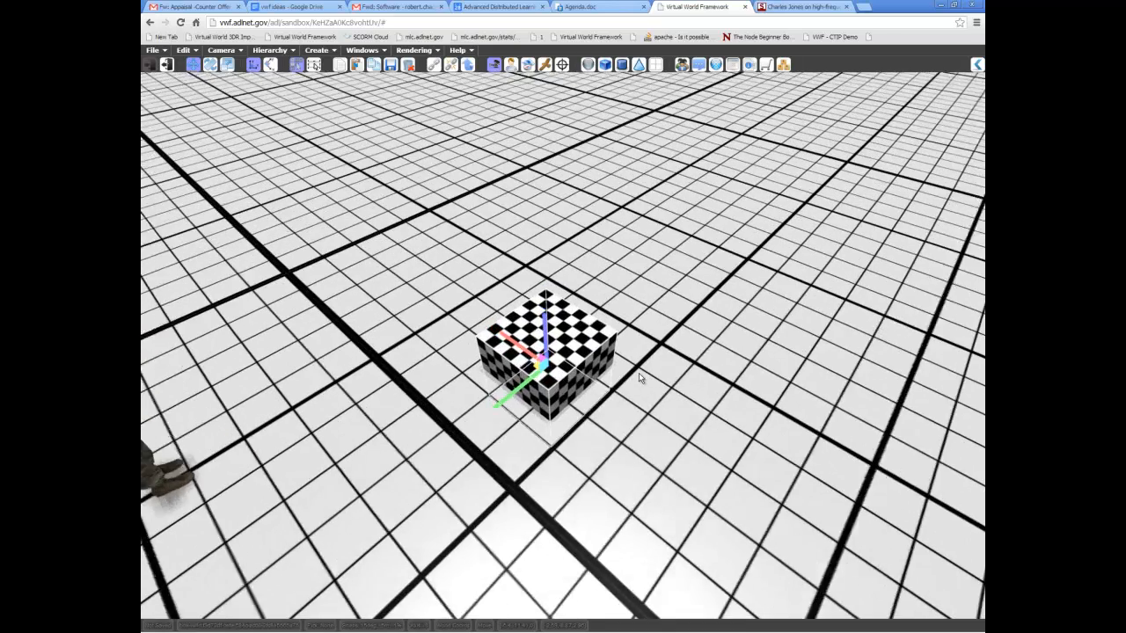
{"action": "middle_click_drag", "start_coordinate": [629, 398], "coordinate": [571, 356]}
{"action": "left_click_drag", "start_coordinate": [552, 364], "coordinate": [551, 233]}
{"action": "middle_click_drag", "start_coordinate": [432, 358], "coordinate": [581, 359]}
{"action": "mouse_move", "coordinate": [553, 359]}
{"action": "left_mouse_down"}
{"action": "mouse_move", "coordinate": [737, 381]}
{"action": "mouse_move", "coordinate": [552, 359]}
{"action": "left_mouse_up"}
{"action": "mouse_move", "coordinate": [616, 422]}
{"action": "middle_mouse_down"}
{"action": "mouse_move", "coordinate": [568, 432]}
{"action": "mouse_move", "coordinate": [653, 460]}
{"action": "mouse_move", "coordinate": [594, 426]}
{"action": "middle_mouse_up"}
- Rotate the raised box about a horizontal axis so that it balances on one edge
{"action": "key", "text": "e"}
{"action": "left_click_drag", "start_coordinate": [533, 271], "coordinate": [572, 303]}
{"action": "middle_click_drag", "start_coordinate": [607, 329], "coordinate": [477, 303]}
- Switch back to the move gizmo and shift the tilted box sideways along the red axis
{"action": "key", "text": "w"}
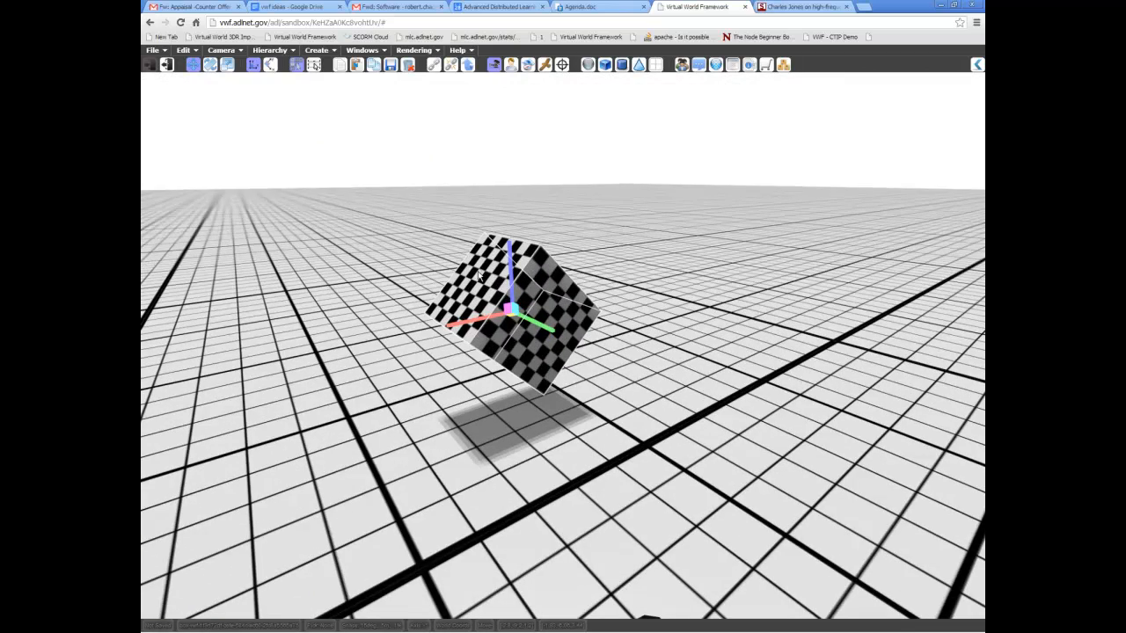
{"action": "middle_click_drag", "start_coordinate": [604, 415], "coordinate": [543, 334]}
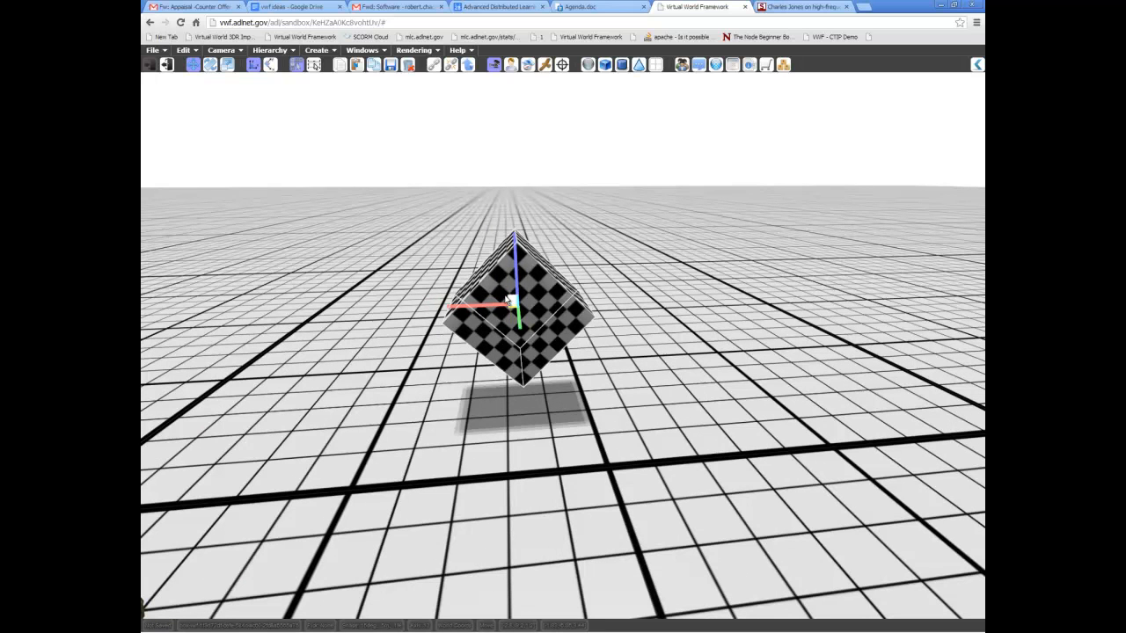
{"action": "left_click_drag", "start_coordinate": [502, 298], "coordinate": [534, 302]}
{"action": "mouse_move", "coordinate": [475, 308]}
{"action": "middle_mouse_down"}
{"action": "mouse_move", "coordinate": [443, 333]}
{"action": "mouse_move", "coordinate": [491, 301]}
{"action": "middle_mouse_up"}
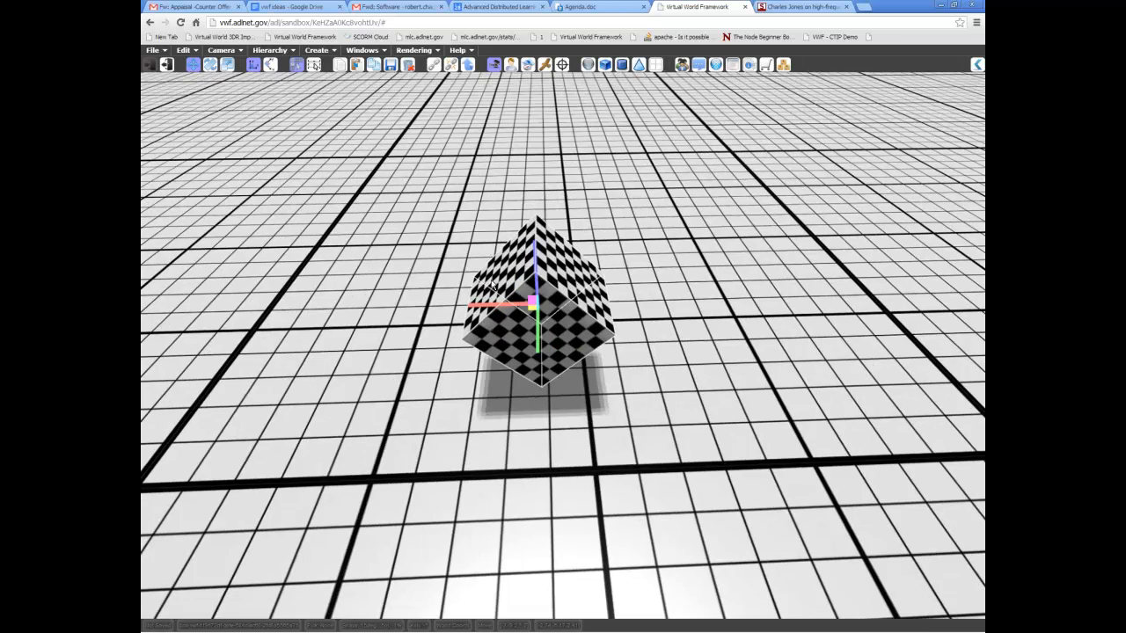
- Toggle the move gizmo on the tilted box between world and local coordinates, leaving it in local coordinates
{"action": "middle_click_drag", "start_coordinate": [455, 340], "coordinate": [549, 401]}
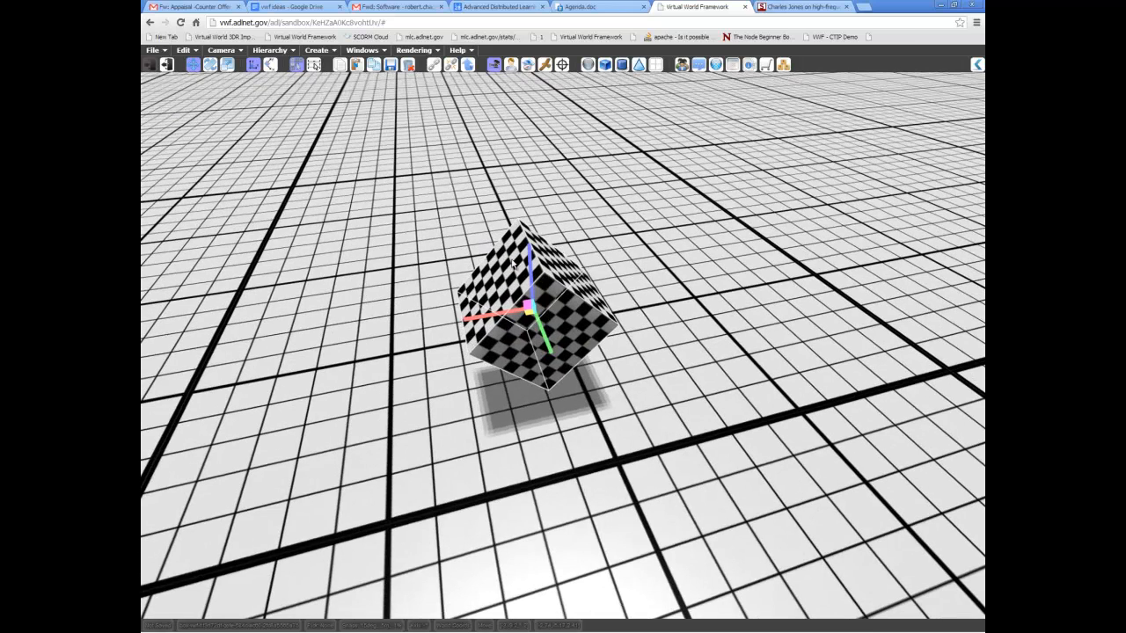
{"action": "left_click", "coordinate": [268, 65]}
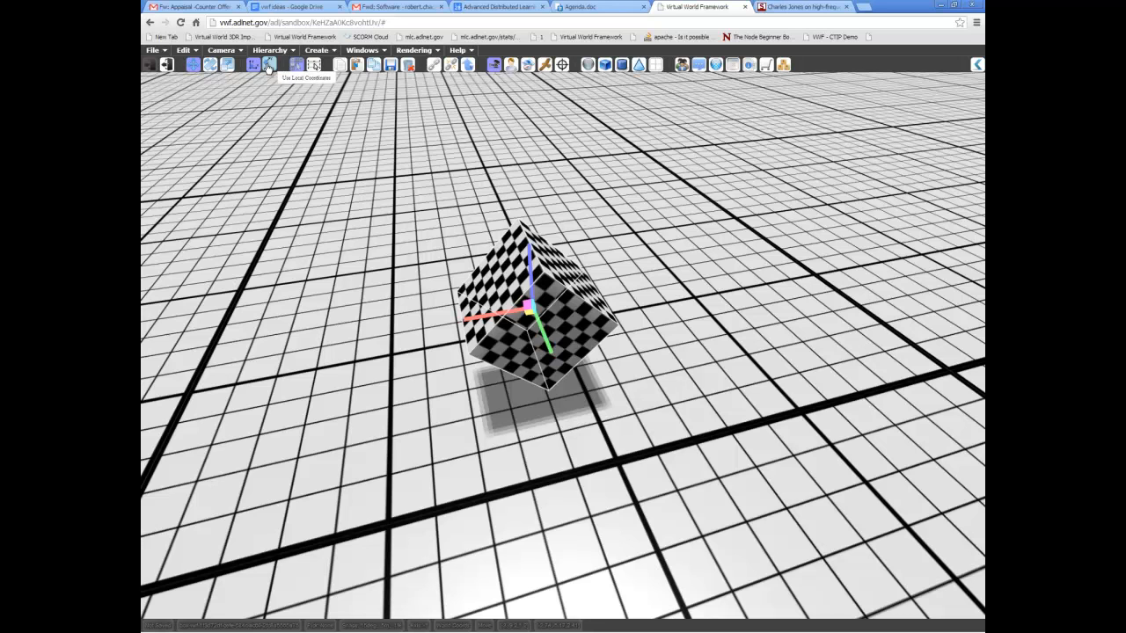
{"action": "left_click", "coordinate": [268, 67]}
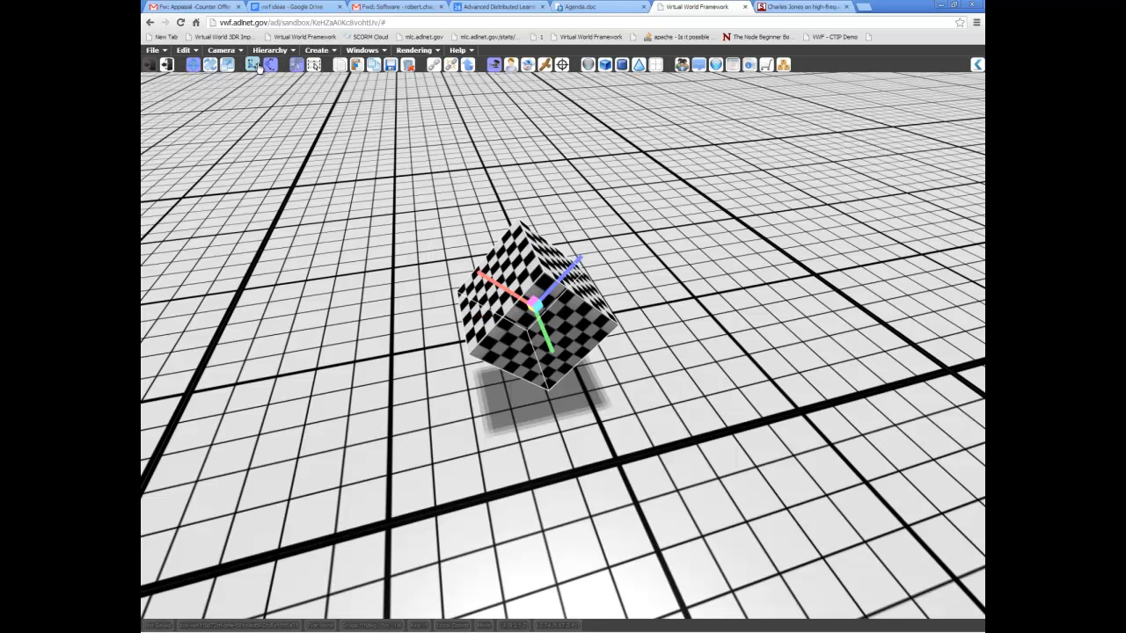
{"action": "left_click", "coordinate": [252, 66]}
{"action": "left_click", "coordinate": [269, 67]}
{"action": "left_click", "coordinate": [253, 66]}
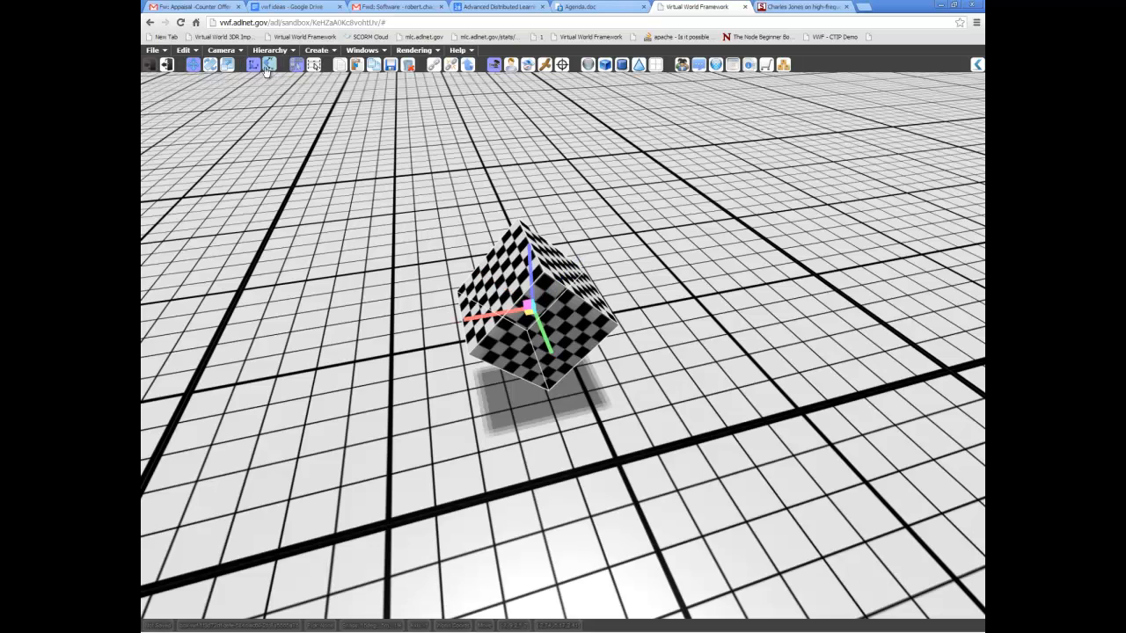
{"action": "left_click", "coordinate": [269, 66]}
- Move the tilted box diagonally upward along its local red axis
{"action": "middle_click_drag", "start_coordinate": [467, 308], "coordinate": [499, 355]}
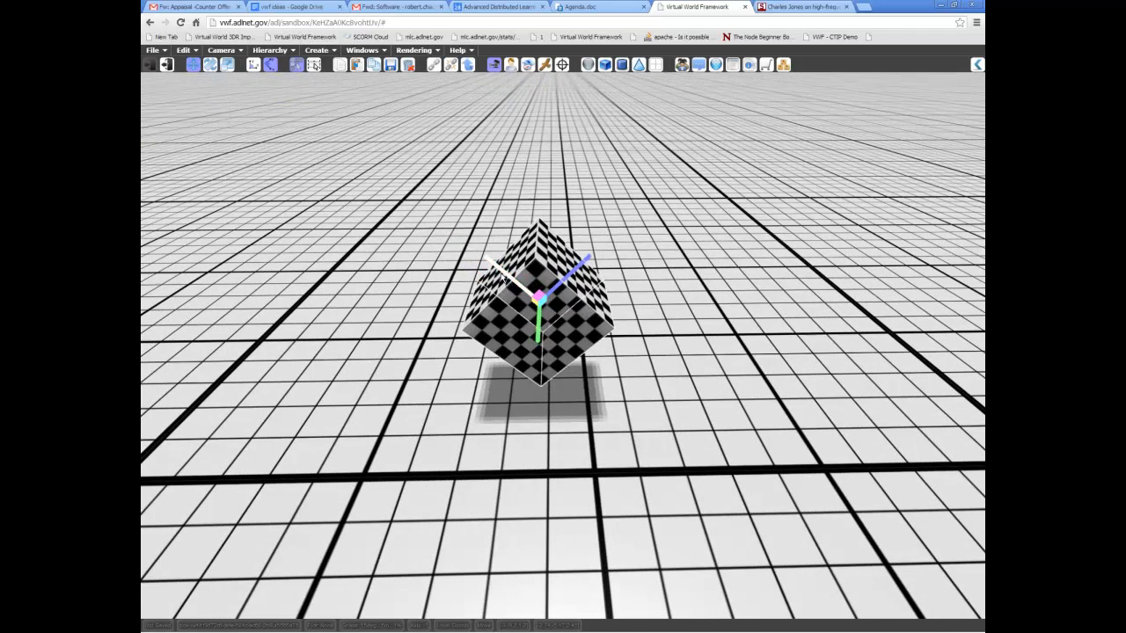
{"action": "left_click_drag", "start_coordinate": [503, 278], "coordinate": [396, 248]}
{"action": "mouse_move", "coordinate": [398, 253]}
{"action": "middle_mouse_down"}
{"action": "mouse_move", "coordinate": [419, 264]}
{"action": "mouse_move", "coordinate": [420, 249]}
{"action": "middle_mouse_up"}
{"action": "left_click_drag", "start_coordinate": [421, 246], "coordinate": [444, 230]}
{"action": "middle_click_drag", "start_coordinate": [449, 231], "coordinate": [414, 235]}
{"action": "mouse_move", "coordinate": [522, 300]}
{"action": "middle_mouse_down"}
{"action": "mouse_move", "coordinate": [543, 295]}
{"action": "mouse_move", "coordinate": [536, 285]}
{"action": "mouse_move", "coordinate": [524, 301]}
{"action": "middle_mouse_up"}
- Rotate the box about its green axis in local coordinates and repeat the rotation in world coordinates
{"action": "key", "text": "e"}
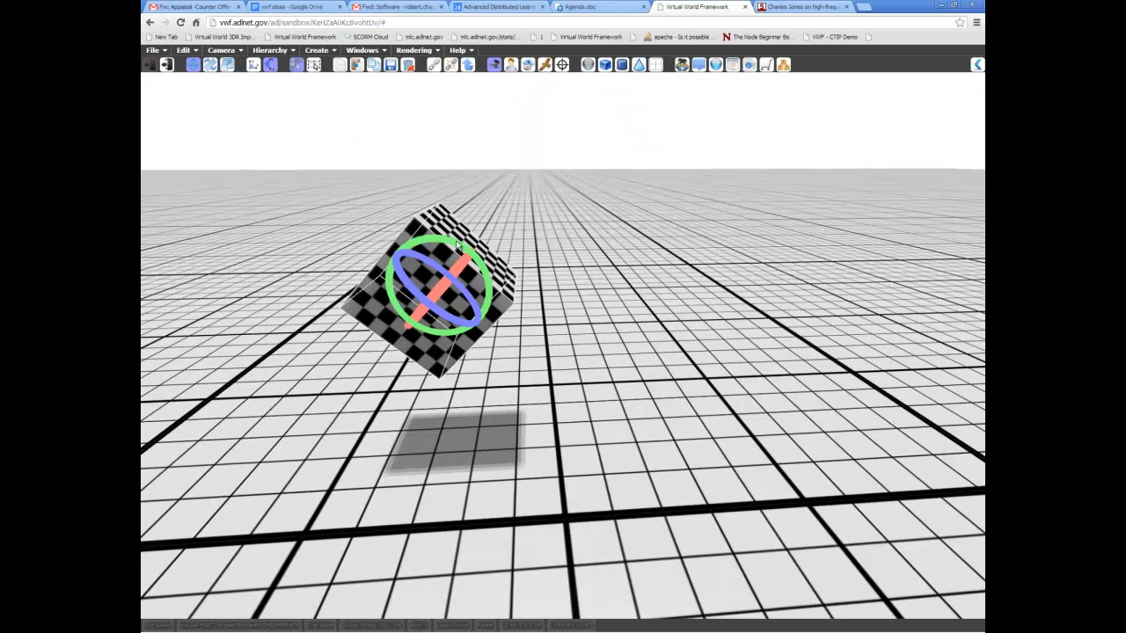
{"action": "mouse_move", "coordinate": [441, 245]}
{"action": "left_mouse_down"}
{"action": "mouse_move", "coordinate": [428, 244]}
{"action": "mouse_move", "coordinate": [480, 310]}
{"action": "mouse_move", "coordinate": [422, 242]}
{"action": "left_mouse_up"}
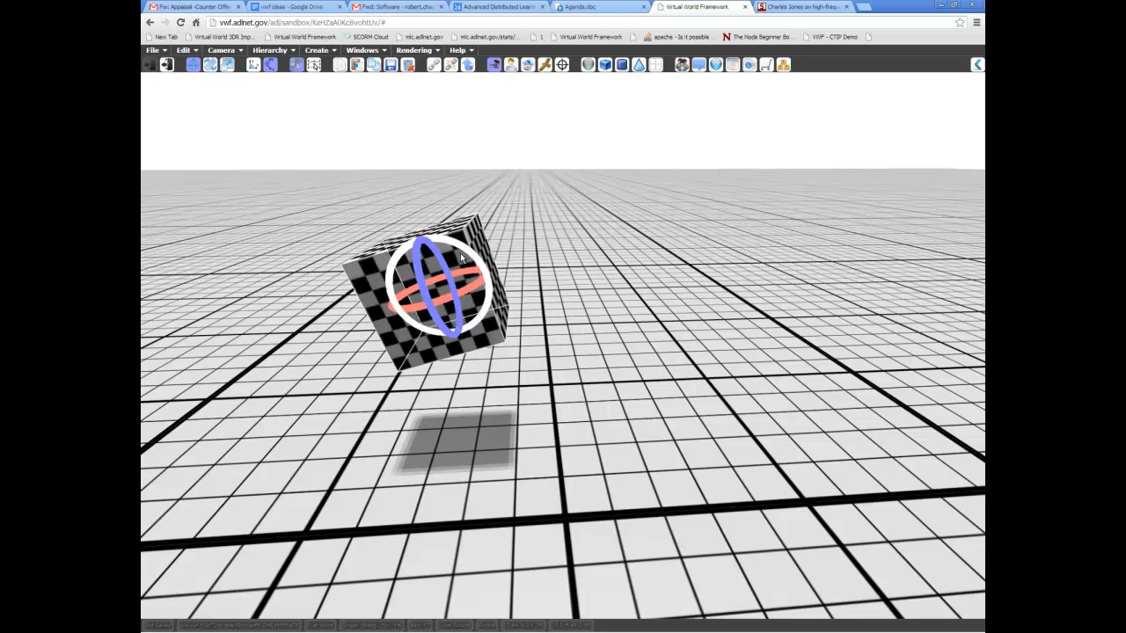
{"action": "left_click", "coordinate": [252, 66]}
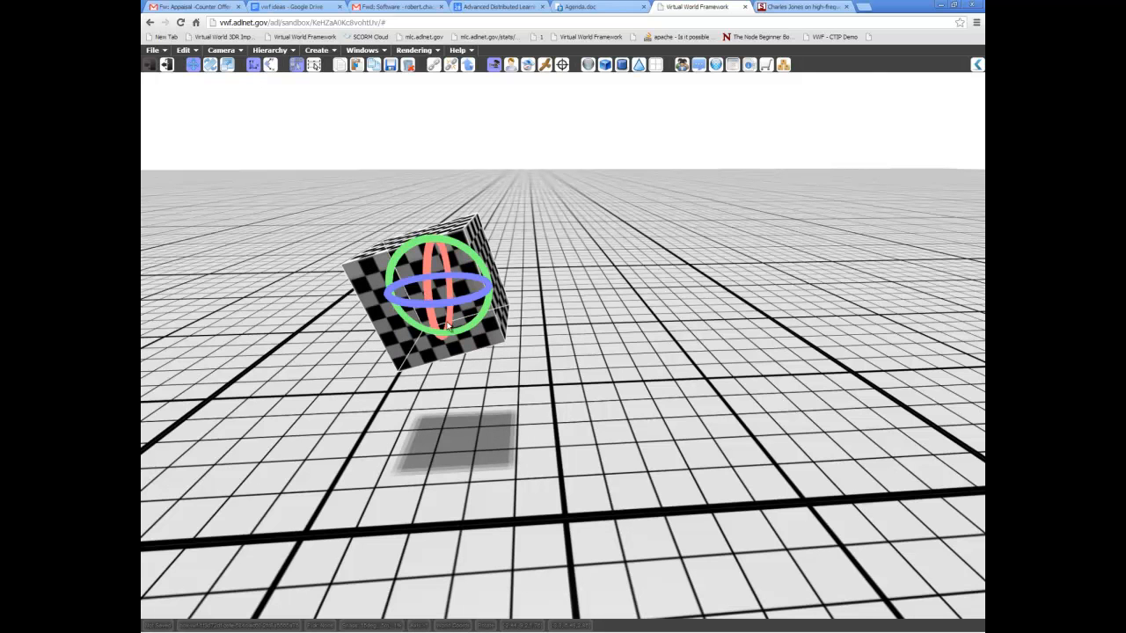
{"action": "left_click_drag", "start_coordinate": [488, 278], "coordinate": [438, 330]}
- Set the rotate gizmo back to local coordinates and turn the box further
{"action": "left_click", "coordinate": [268, 68]}
{"action": "middle_click_drag", "start_coordinate": [322, 190], "coordinate": [357, 217]}
{"action": "middle_click_drag", "start_coordinate": [469, 270], "coordinate": [499, 351]}
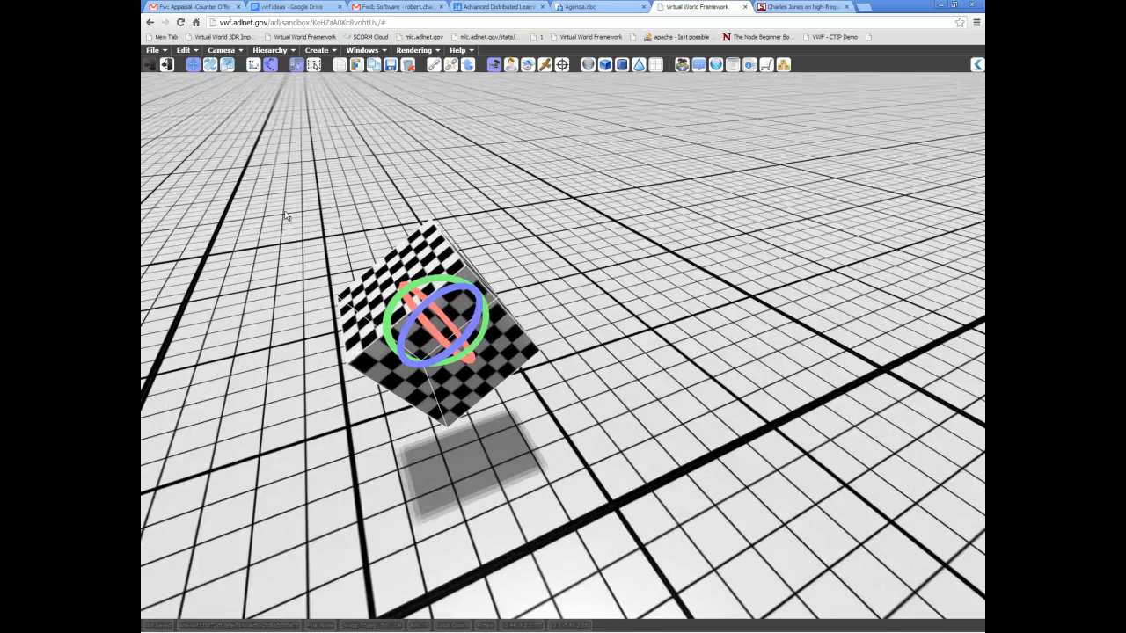
{"action": "middle_click_drag", "start_coordinate": [506, 389], "coordinate": [510, 350]}
{"action": "left_click_drag", "start_coordinate": [504, 349], "coordinate": [483, 383]}
{"action": "middle_click_drag", "start_coordinate": [483, 383], "coordinate": [504, 195]}
- Activate the scale gizmo from world coordinates and switch it to local coordinates so its handles align with the box
{"action": "left_click", "coordinate": [257, 66]}
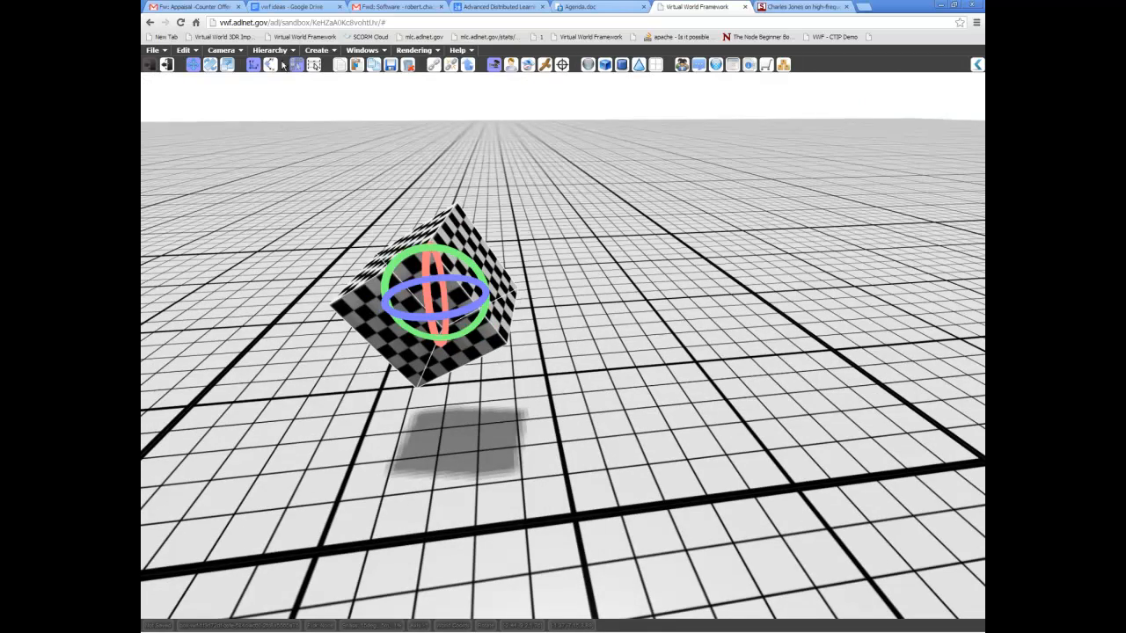
{"action": "left_click", "coordinate": [226, 66]}
{"action": "middle_click_drag", "start_coordinate": [305, 217], "coordinate": [413, 302]}
{"action": "left_click", "coordinate": [270, 66]}
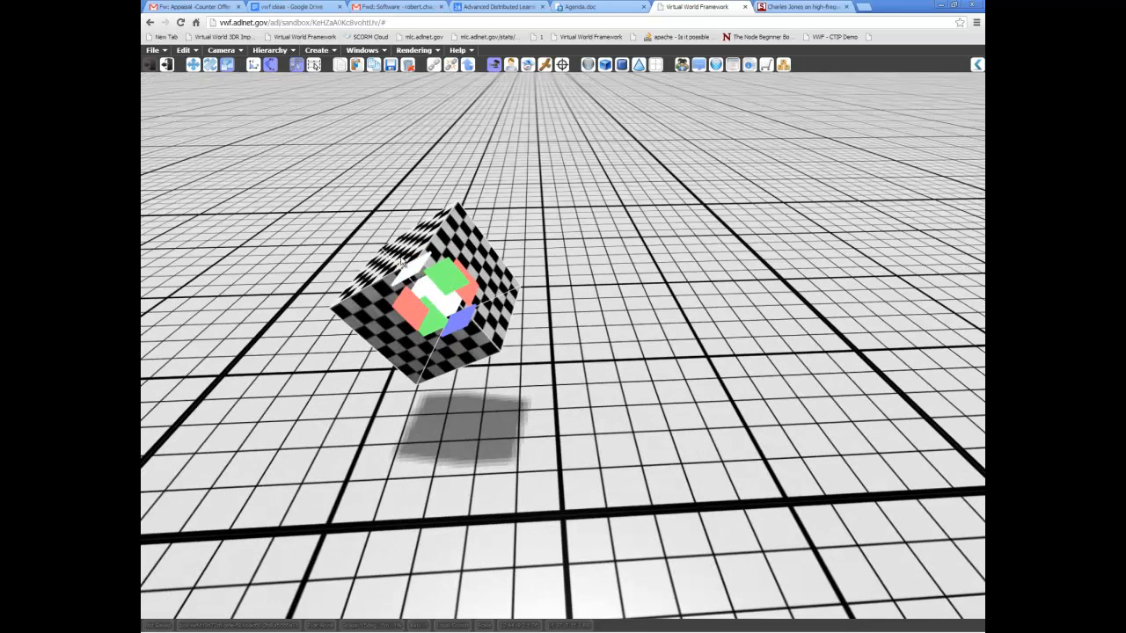
{"action": "middle_click_drag", "start_coordinate": [408, 320], "coordinate": [410, 307]}
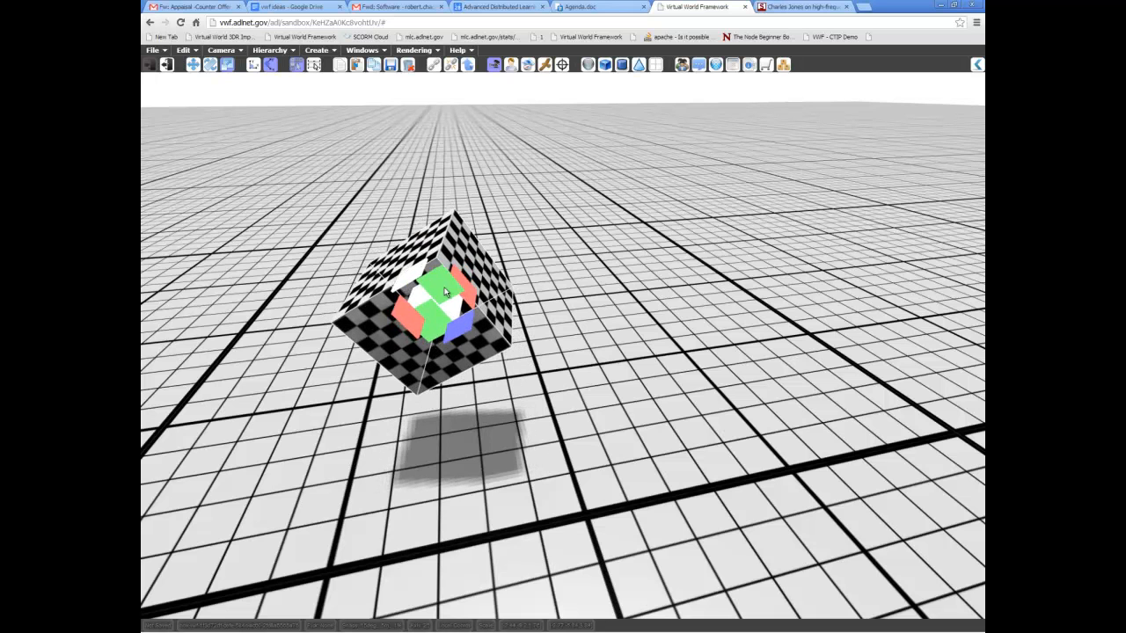
- Switch the scale gizmo to world coordinates and scale the tilted box up and back down along the vertical blue axis
{"action": "left_click", "coordinate": [251, 67]}
{"action": "middle_click_drag", "start_coordinate": [364, 238], "coordinate": [376, 240]}
{"action": "mouse_move", "coordinate": [438, 272]}
{"action": "left_mouse_down"}
{"action": "mouse_move", "coordinate": [327, 152]}
{"action": "mouse_move", "coordinate": [426, 215]}
{"action": "mouse_move", "coordinate": [331, 152]}
{"action": "mouse_move", "coordinate": [413, 220]}
{"action": "mouse_move", "coordinate": [372, 155]}
{"action": "mouse_move", "coordinate": [465, 262]}
{"action": "mouse_move", "coordinate": [371, 192]}
{"action": "mouse_move", "coordinate": [435, 275]}
{"action": "left_mouse_up"}
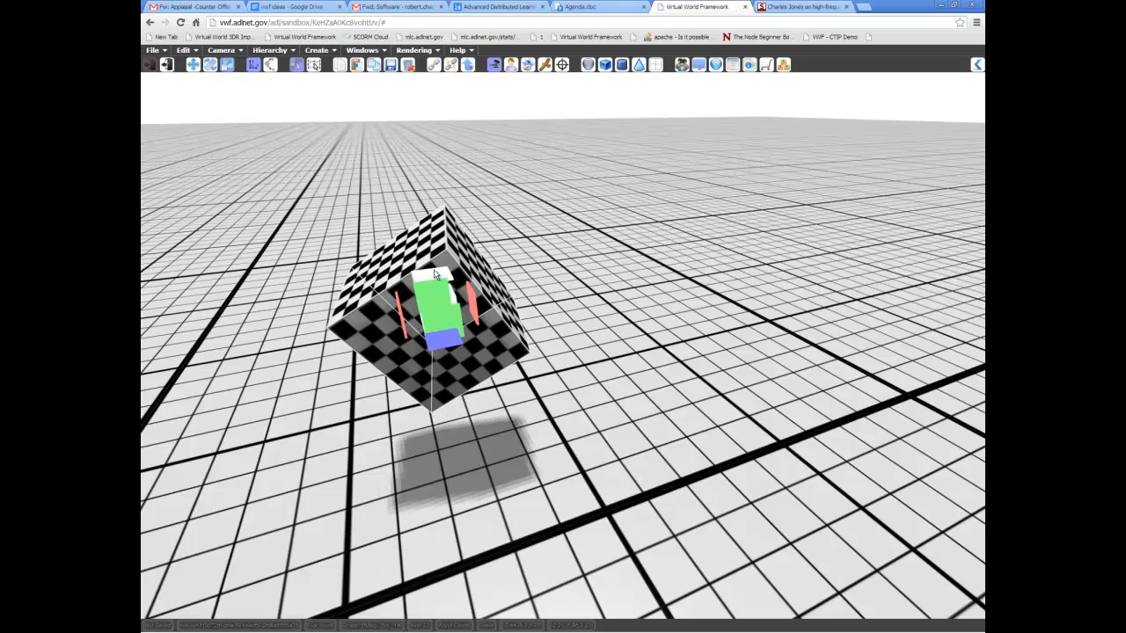
{"action": "middle_click_drag", "start_coordinate": [536, 302], "coordinate": [446, 242]}
{"action": "mouse_move", "coordinate": [450, 222]}
{"action": "left_mouse_down"}
{"action": "mouse_move", "coordinate": [438, 244]}
{"action": "mouse_move", "coordinate": [471, 300]}
{"action": "mouse_move", "coordinate": [440, 239]}
{"action": "left_mouse_up"}
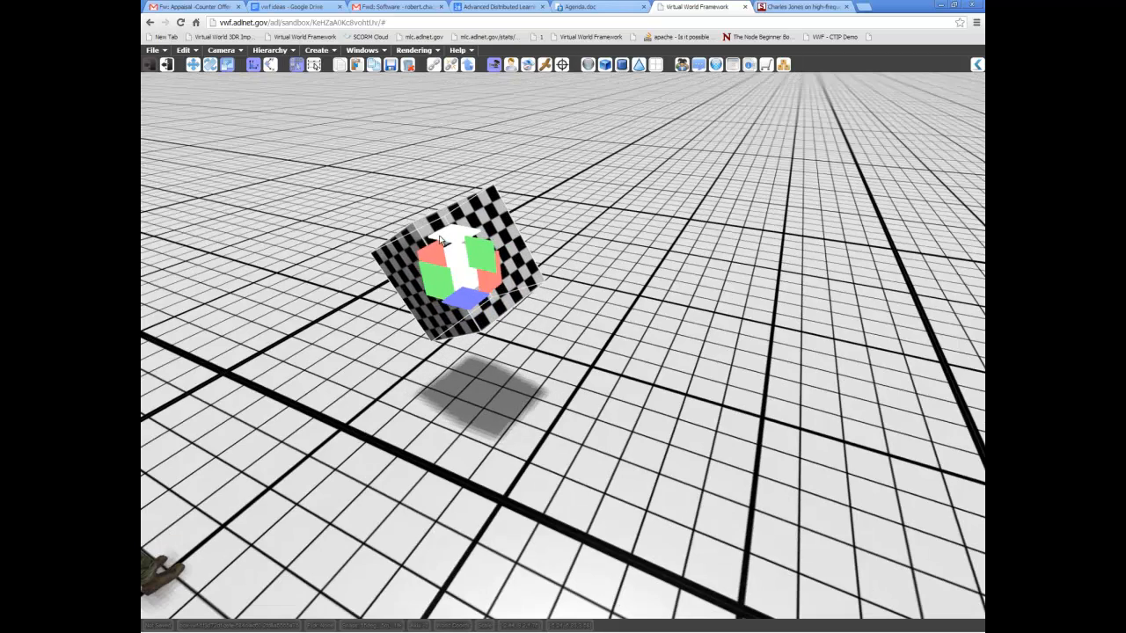
{"action": "mouse_move", "coordinate": [458, 261]}
{"action": "middle_mouse_down"}
{"action": "mouse_move", "coordinate": [446, 324]}
{"action": "mouse_move", "coordinate": [555, 312]}
{"action": "mouse_move", "coordinate": [441, 255]}
{"action": "middle_mouse_up"}
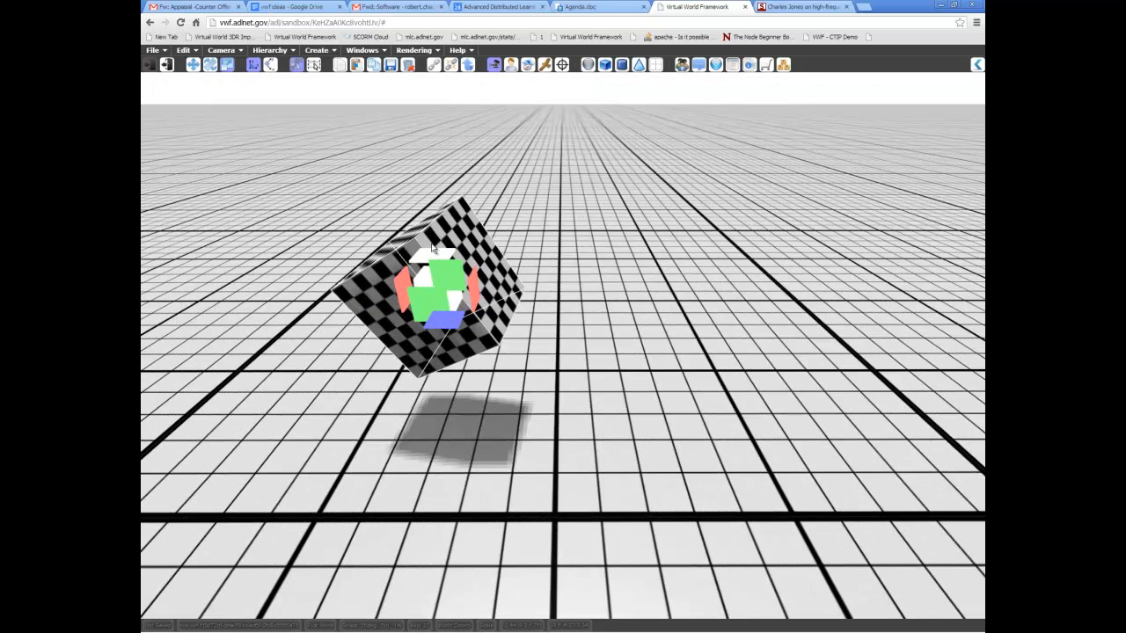
{"action": "left_click_drag", "start_coordinate": [431, 240], "coordinate": [410, 181]}
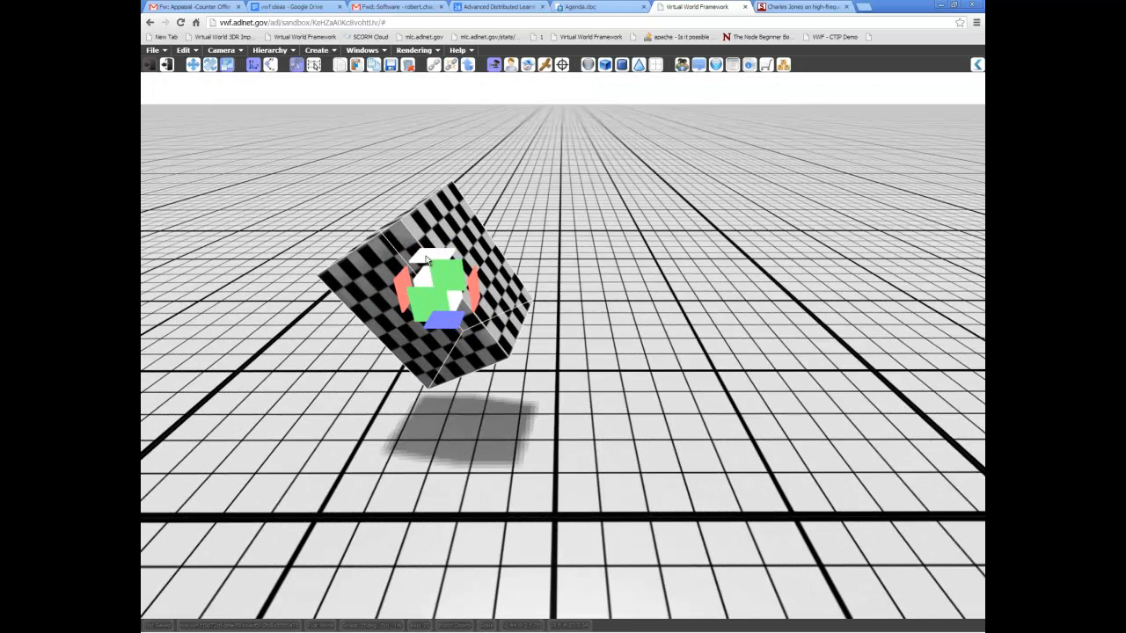
{"action": "left_click_drag", "start_coordinate": [429, 264], "coordinate": [463, 349]}
{"action": "middle_click_drag", "start_coordinate": [543, 372], "coordinate": [599, 381]}
{"action": "middle_click_drag", "start_coordinate": [516, 257], "coordinate": [574, 230]}
- Return to local coordinates and display the rotate gizmo on the box
{"action": "left_click", "coordinate": [270, 65]}
{"action": "left_click", "coordinate": [209, 66]}
{"action": "middle_click_drag", "start_coordinate": [275, 148], "coordinate": [228, 130]}
{"action": "middle_click_drag", "start_coordinate": [464, 338], "coordinate": [473, 352]}
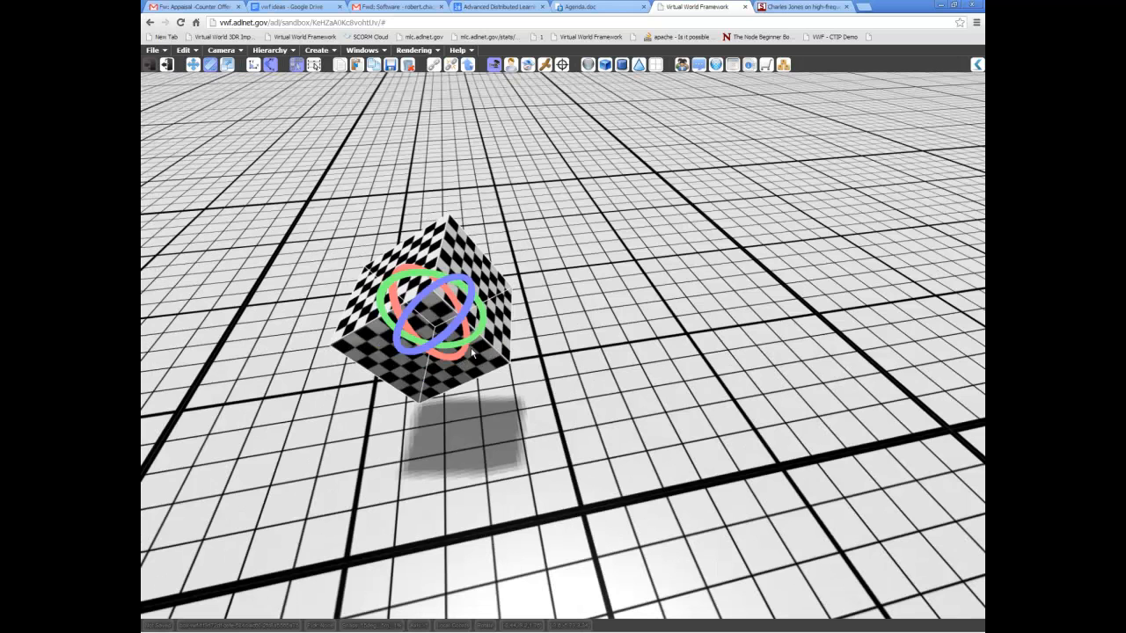
- Switch to the move gizmo and shift the box along one of its local axes
{"action": "left_click", "coordinate": [192, 66]}
{"action": "middle_click_drag", "start_coordinate": [309, 222], "coordinate": [497, 325]}
{"action": "left_click_drag", "start_coordinate": [470, 312], "coordinate": [415, 299]}
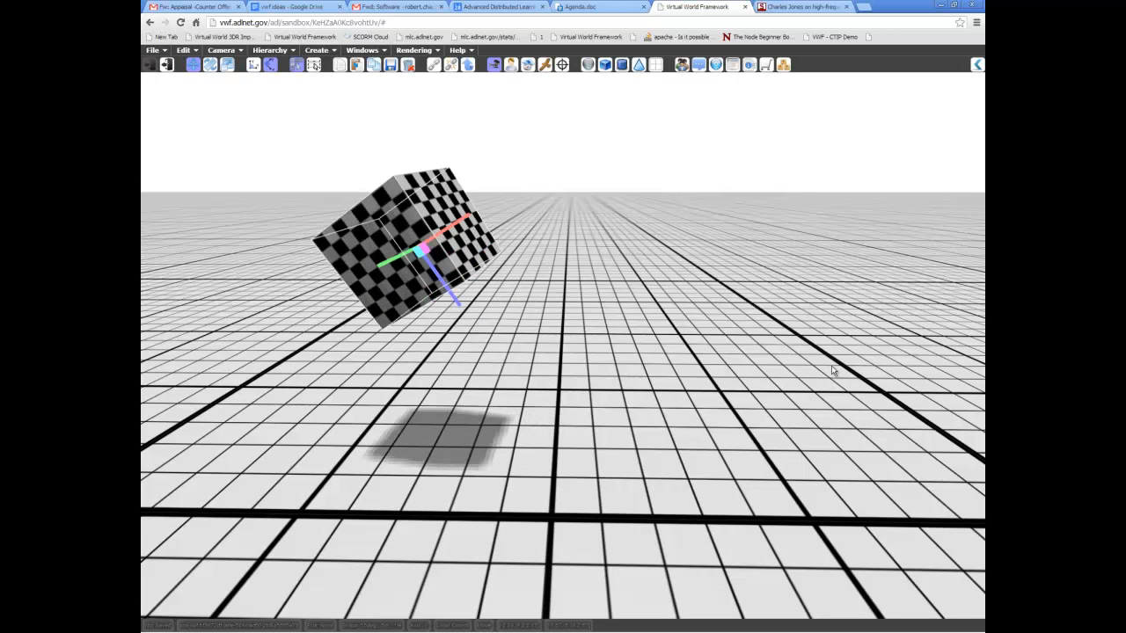